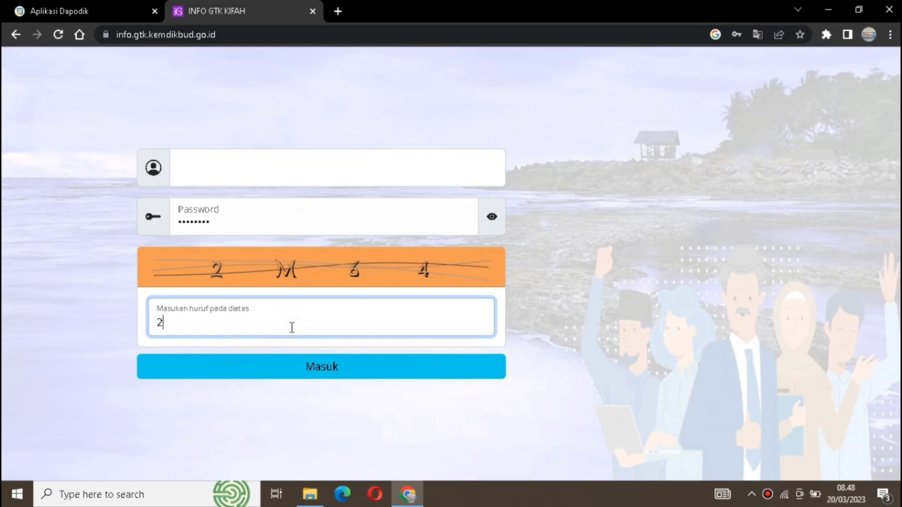
- Complete the captcha with the displayed characters and log in to Info GTK
type("M64")
left_click(329, 372)
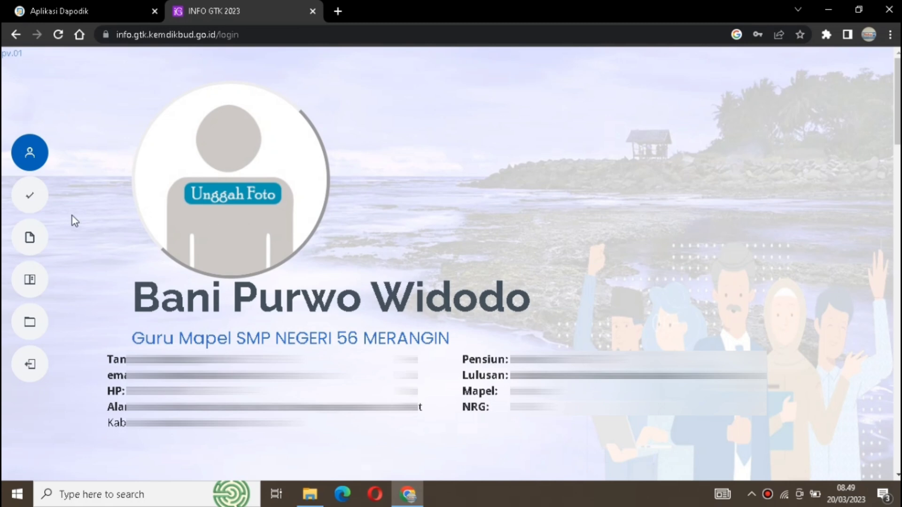
- Examine the Pendidikan Formal section of the Info GTK resume, especially the faculty heading of the S1 entry
left_click(59, 239)
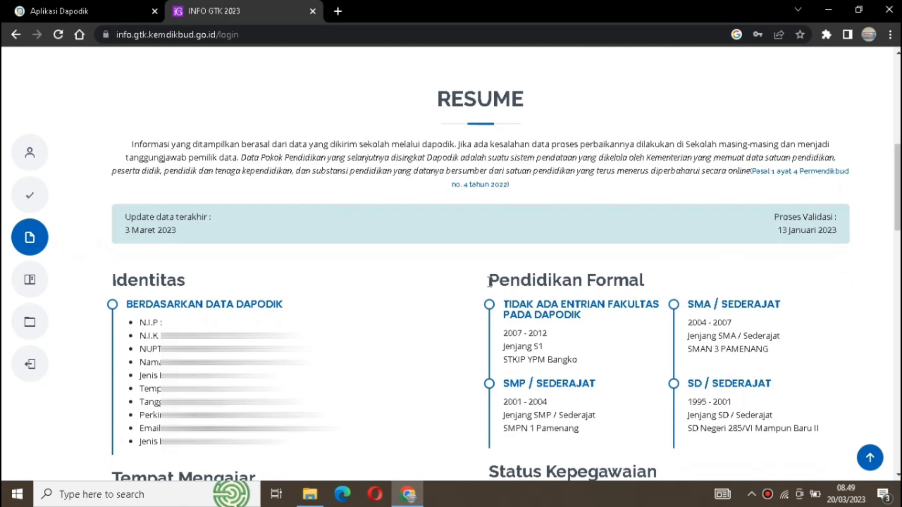
left_click_drag(488, 281, 649, 281)
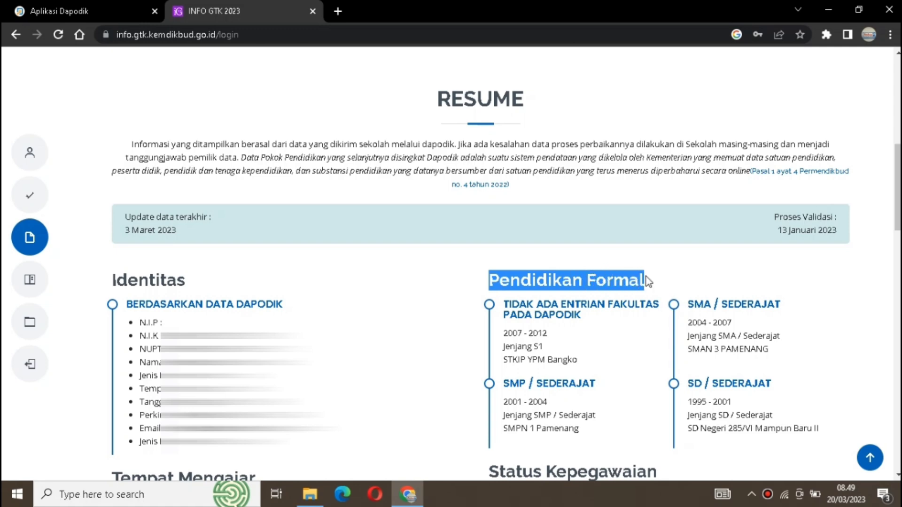
left_click(605, 310)
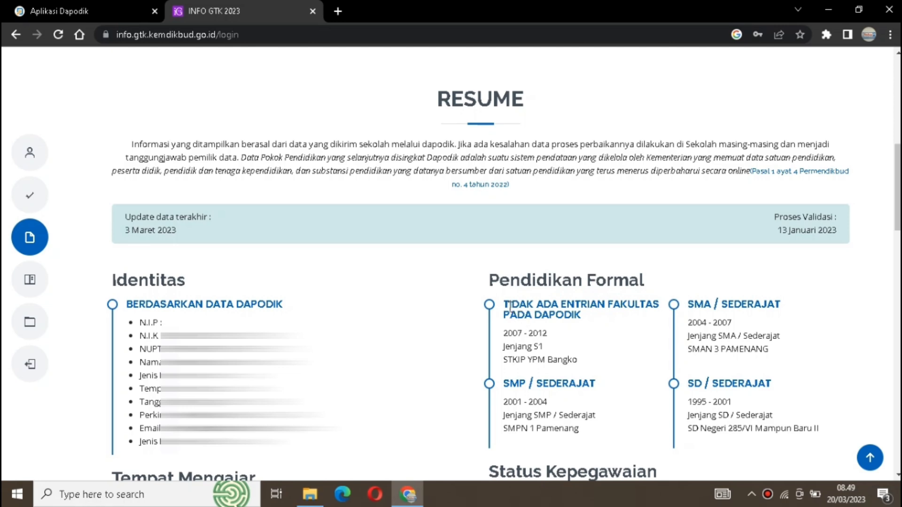
left_click_drag(502, 304, 656, 315)
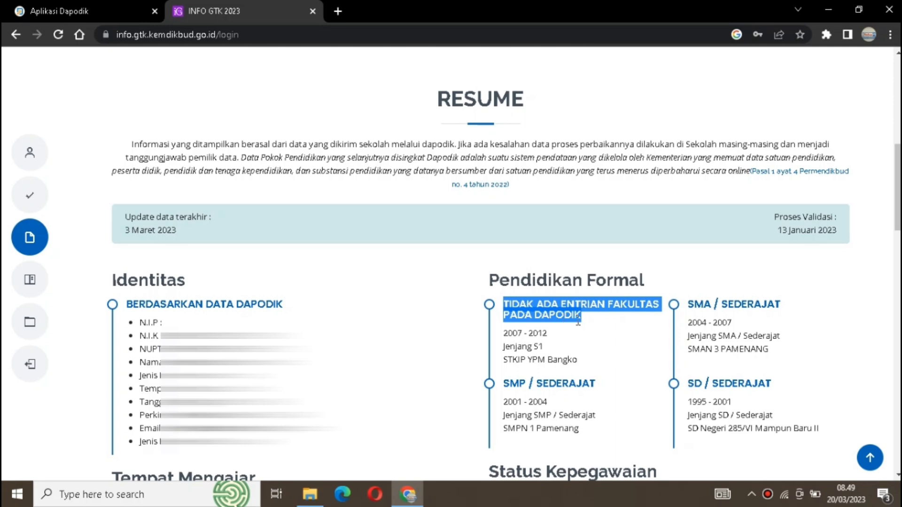
left_click(579, 318)
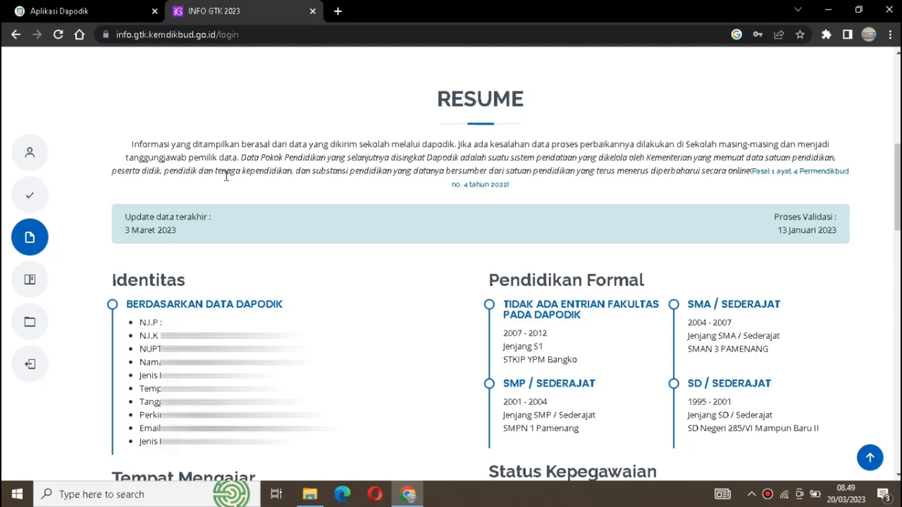
- Switch to Aplikasi Dapodik and open the logged-in teacher's record from the Guru list for editing
left_click(108, 7)
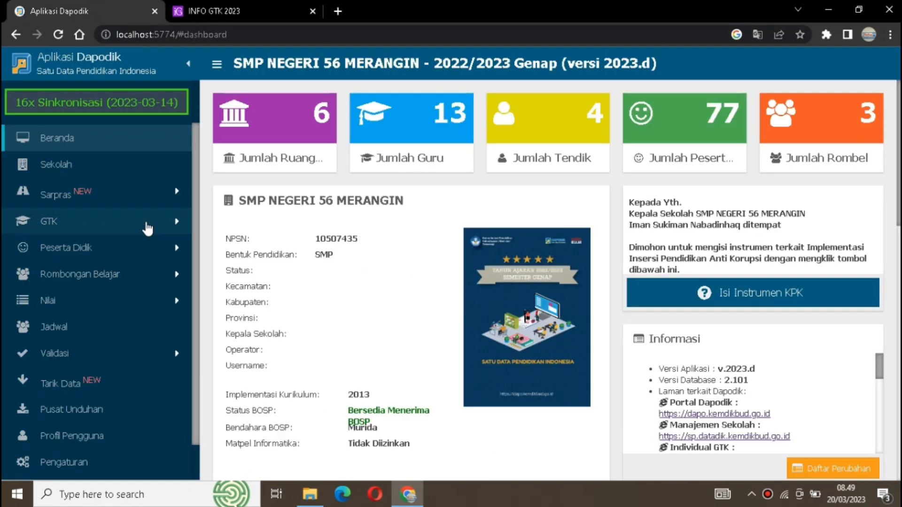
left_click(120, 219)
left_click(110, 248)
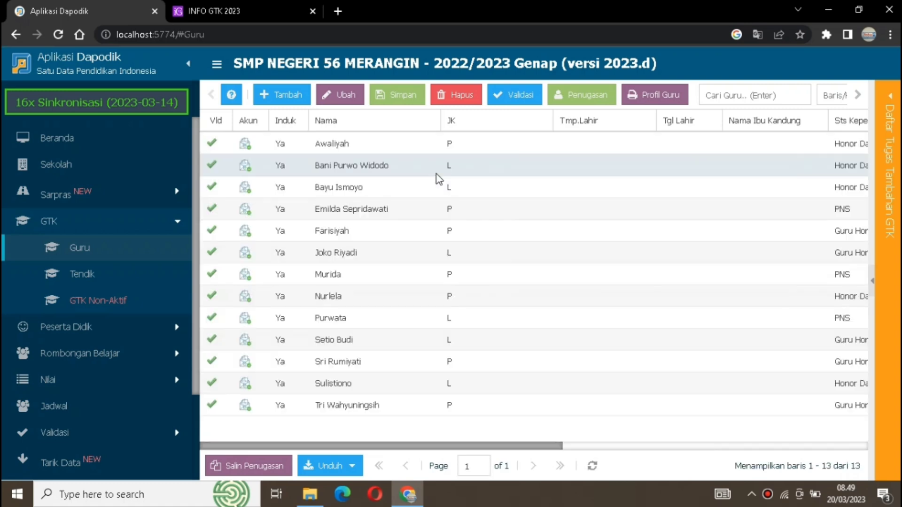
left_click(395, 170)
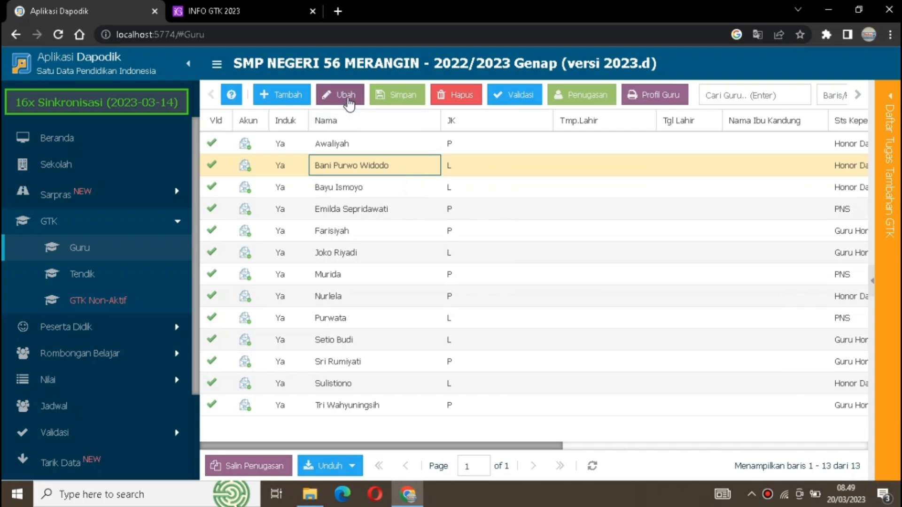
left_click(346, 97)
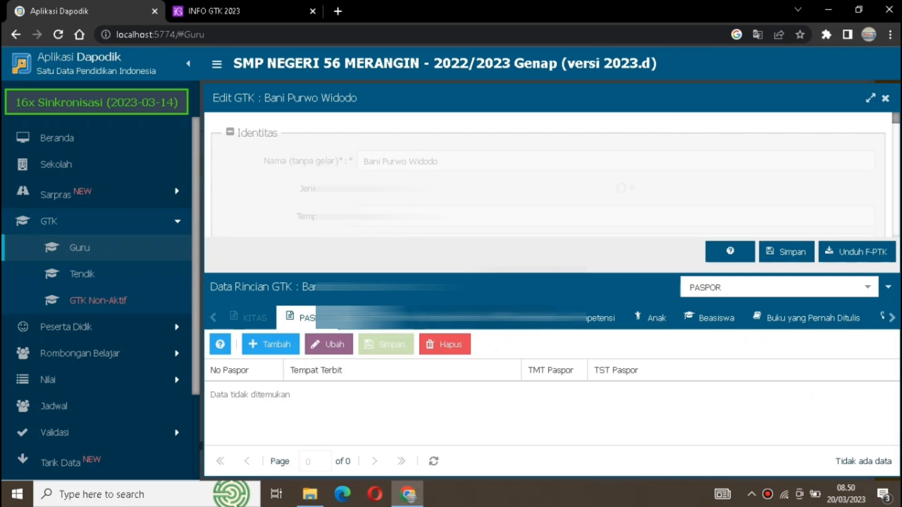
- Show the teacher's Rwy.Pendidikan Formal data in an enlarged detail area and check the Fakultas cell of the S1 entry
left_click(493, 332)
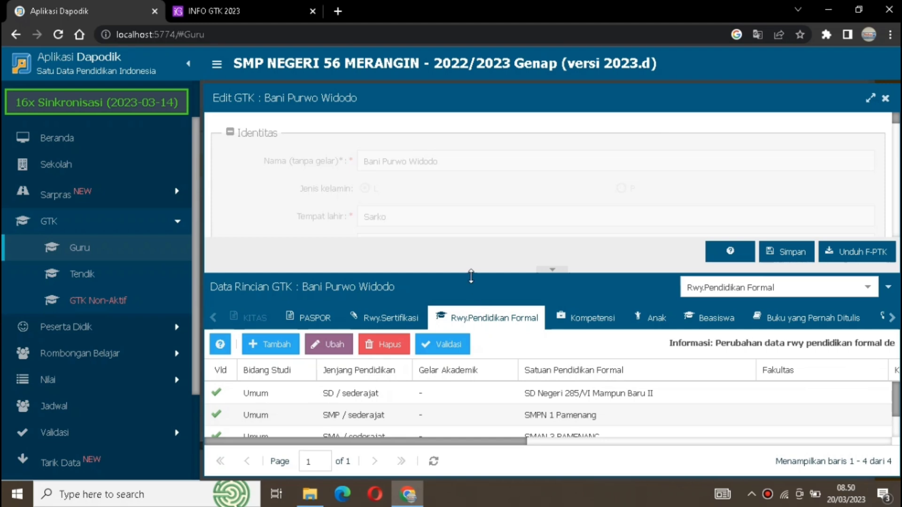
left_click(470, 273)
left_click_drag(470, 274, 450, 109)
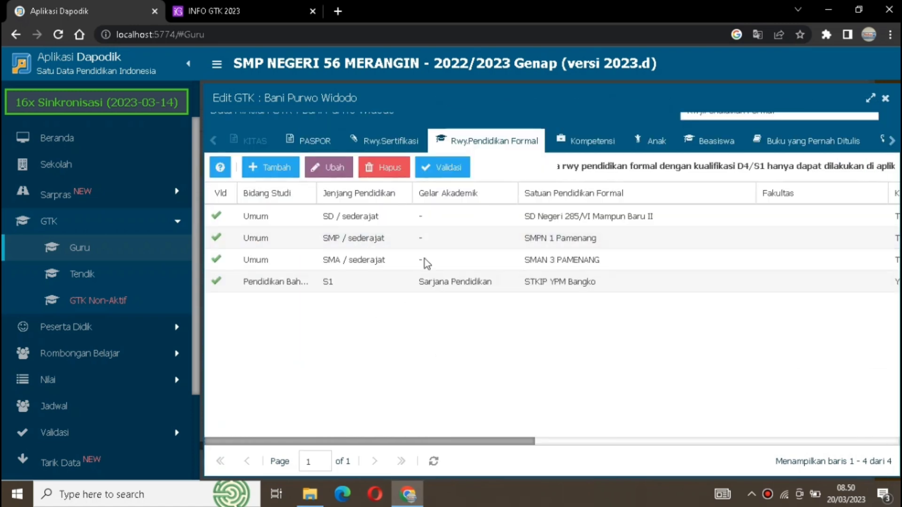
left_click(777, 276)
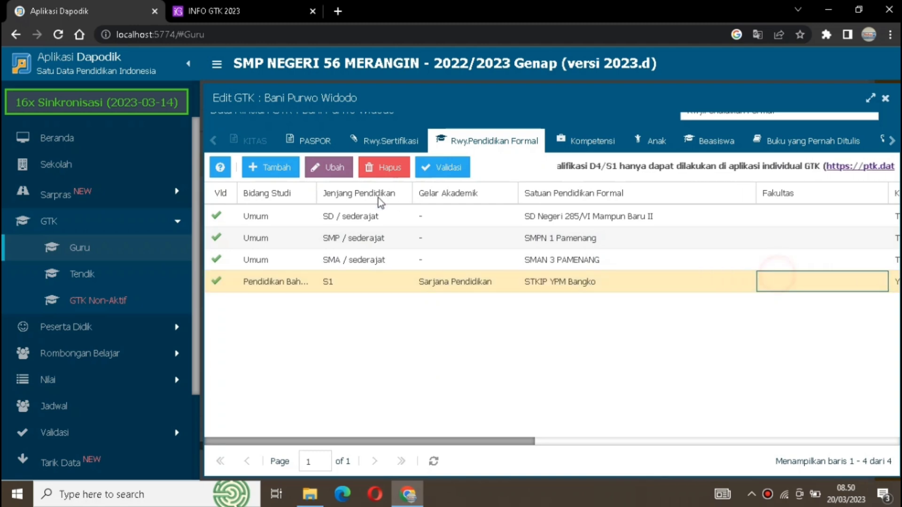
- Try to add a new formal education record to the teacher's data in Dapodik
left_click(281, 168)
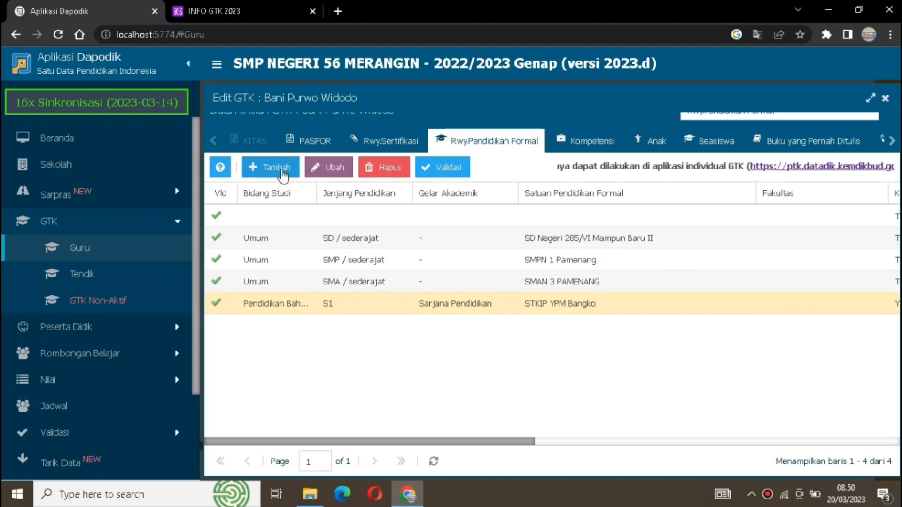
left_click(576, 381)
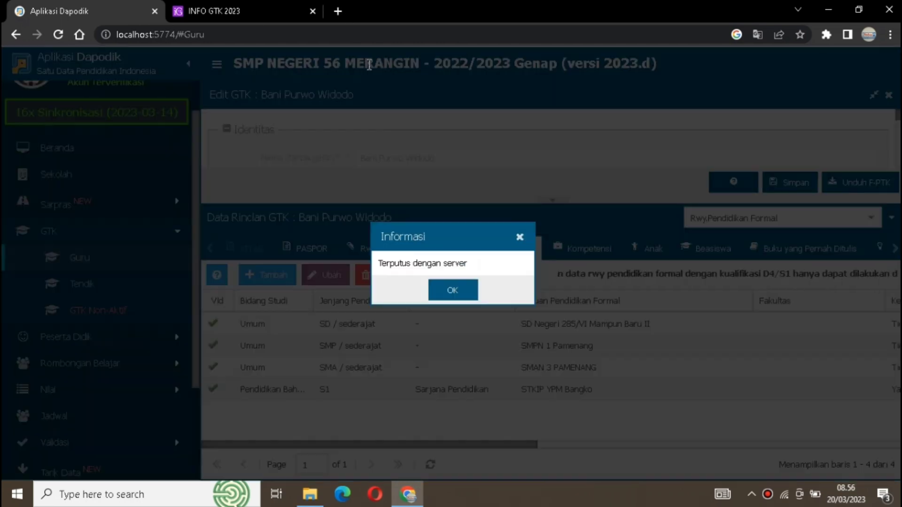
left_click(451, 290)
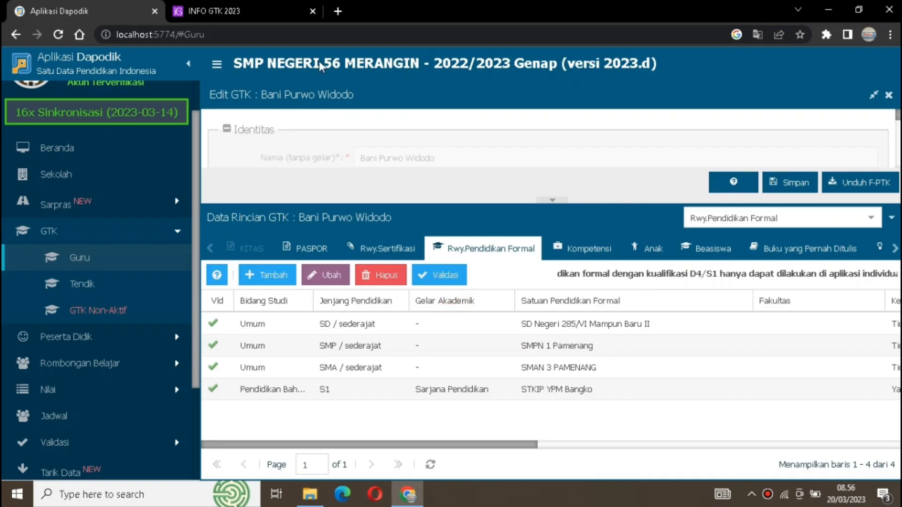
- Open the individual PTK site ptk.datadik.kemdikbud.go.id in a new browser tab
left_click(338, 11)
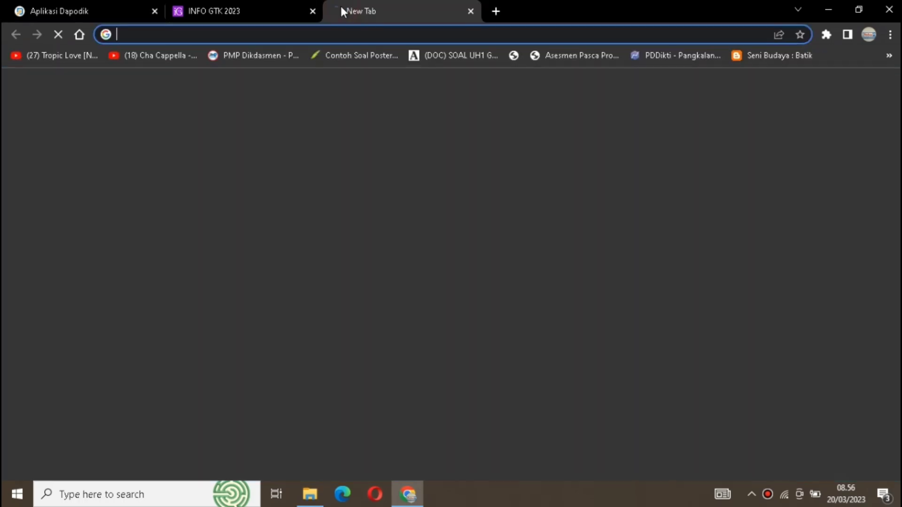
type("Ptk")
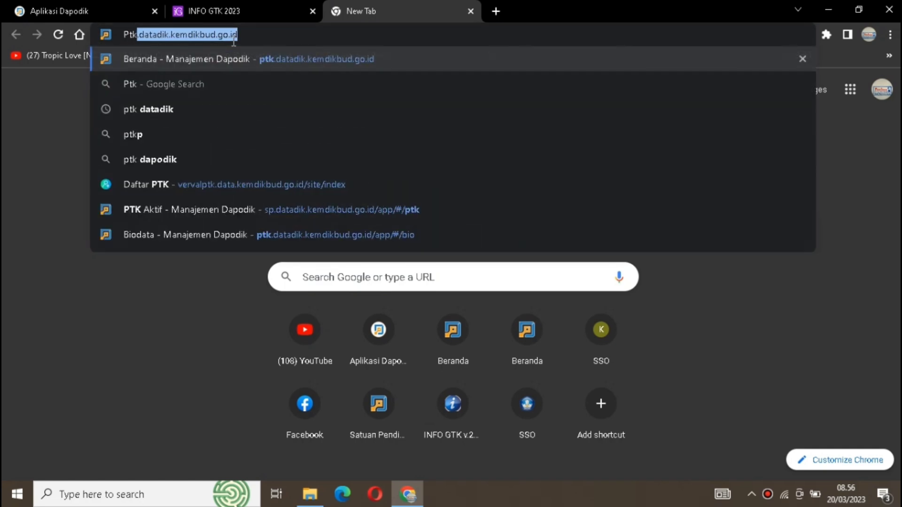
key("BackSpace")
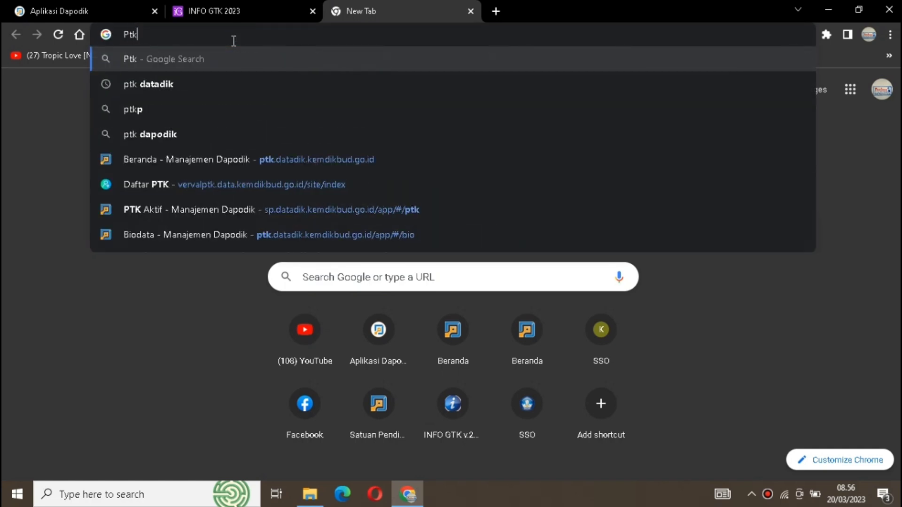
key("BackSpace")
key("BackSpace")
key("BackSpace")
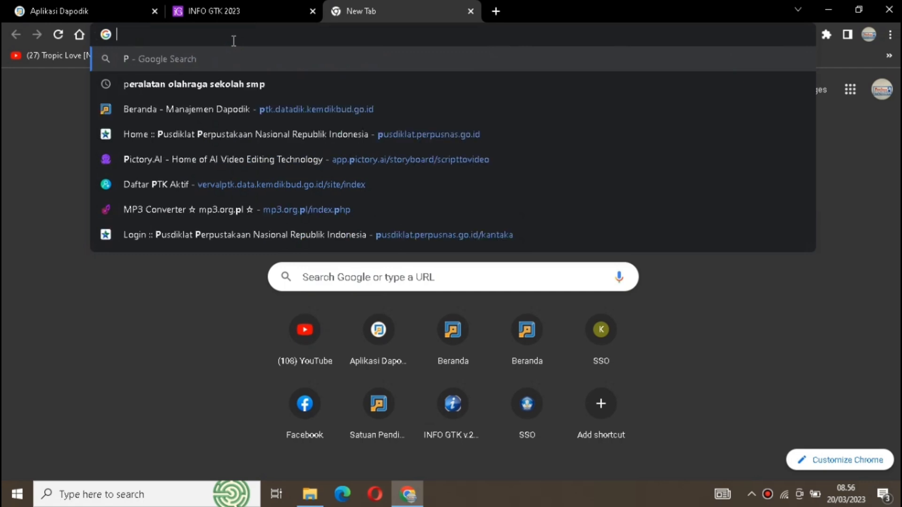
type("ptk")
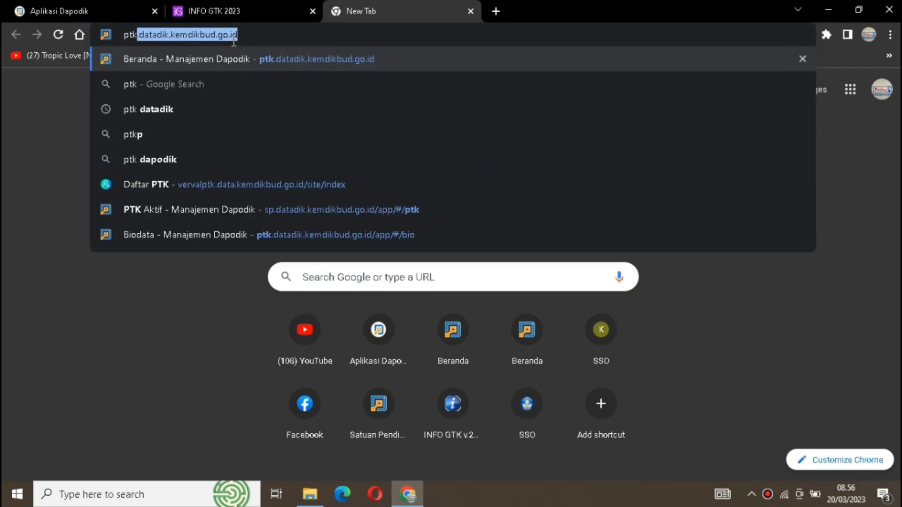
type(".datad")
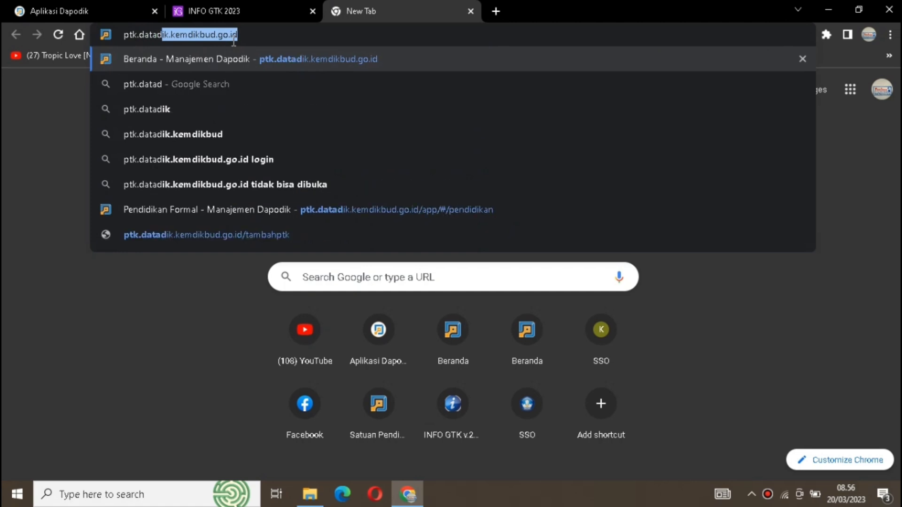
type("ik")
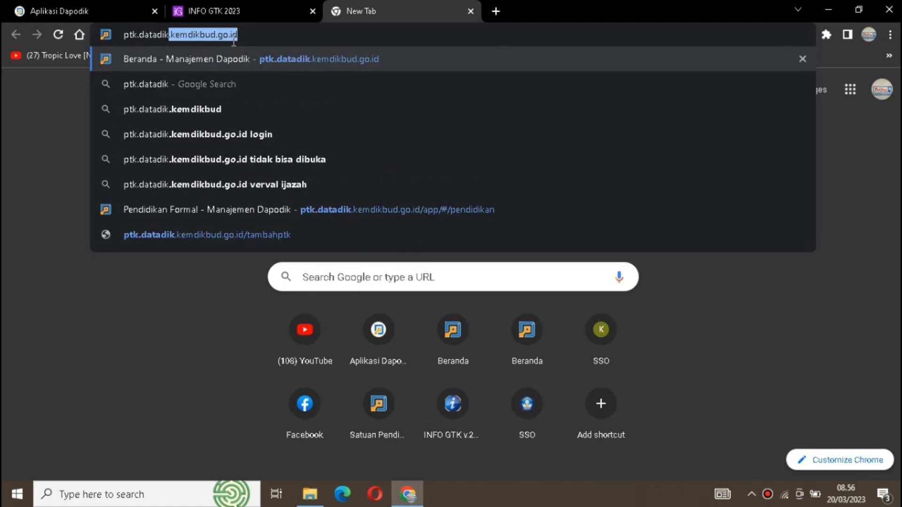
type(".ke")
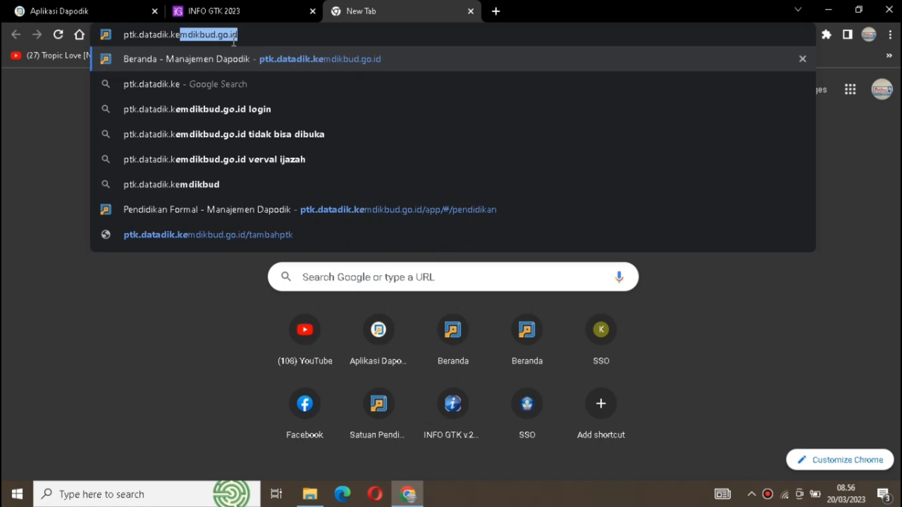
type("mdikbud.go,")
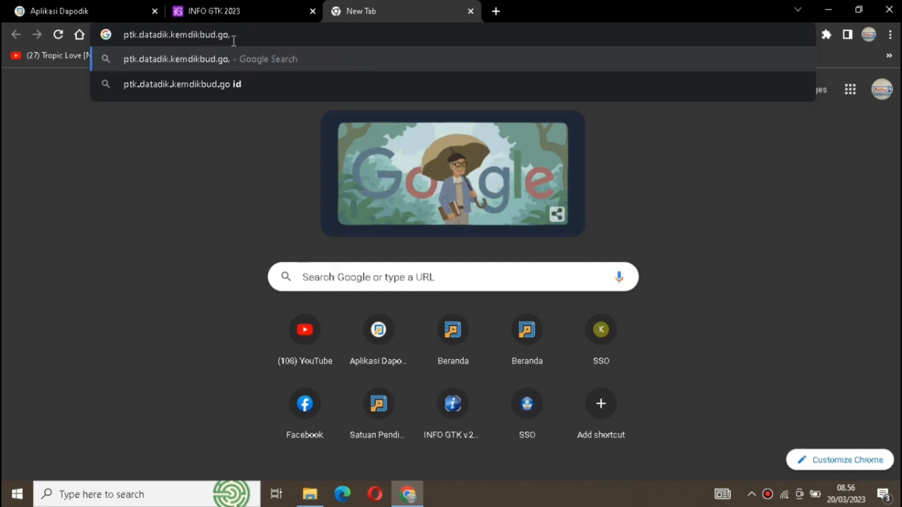
key("BackSpace")
type(".i")
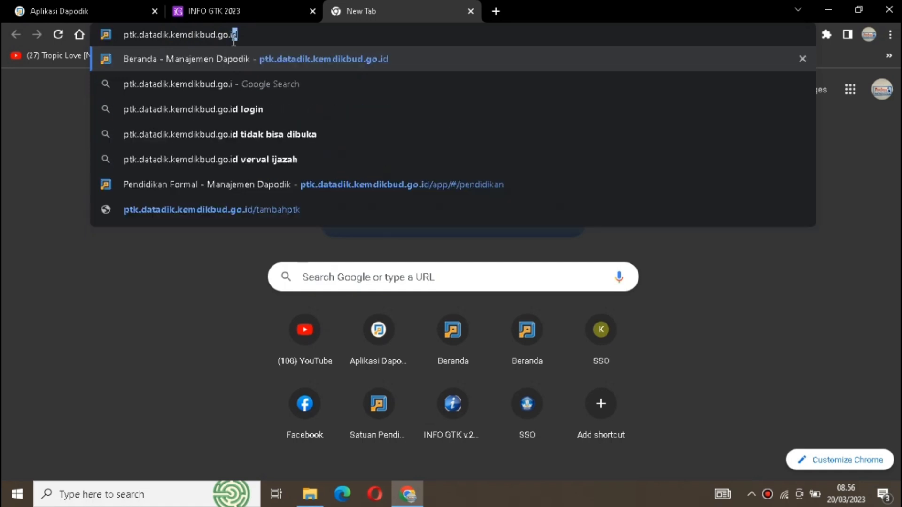
type("d")
key("Return")
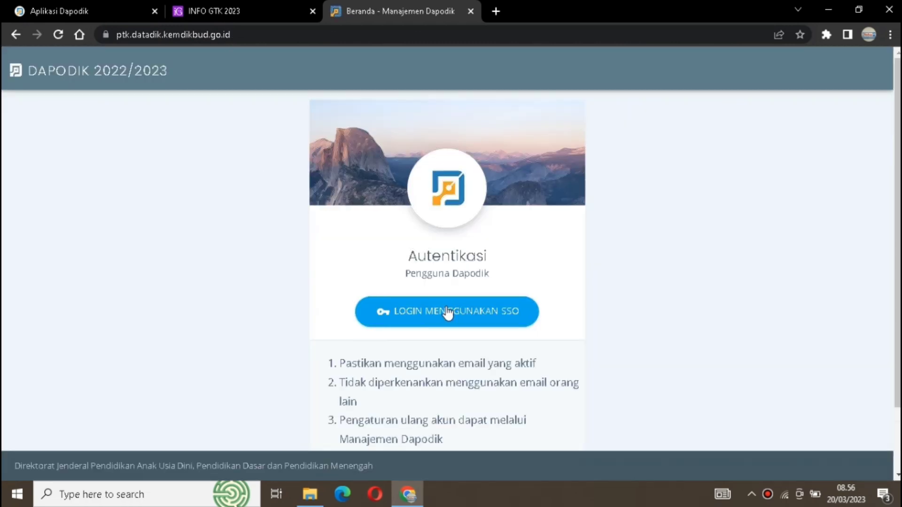
- Log in to the PTK Dapodik site through SSO with the account username and password
left_click(447, 308)
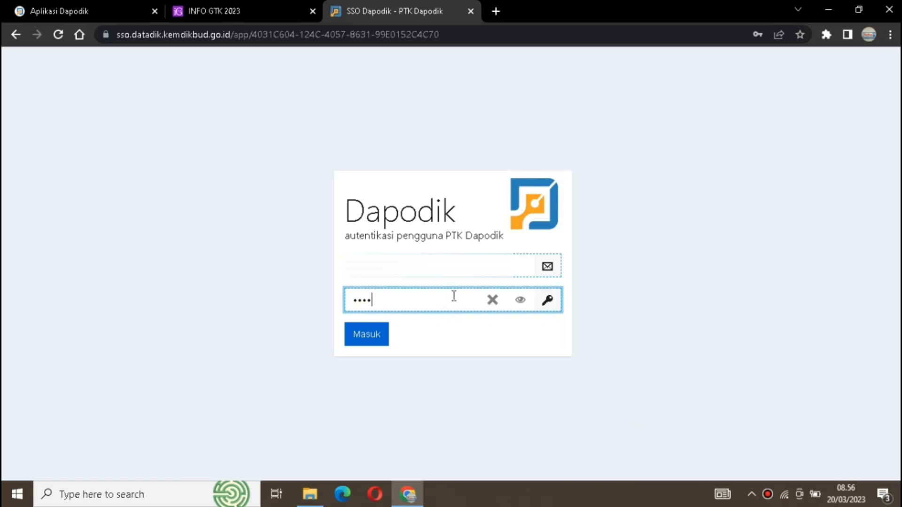
type("••")
left_click(366, 334)
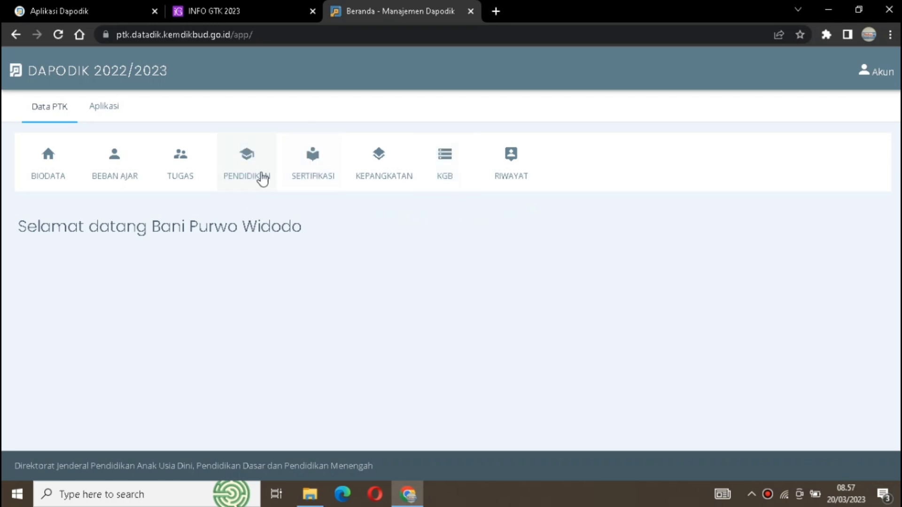
- Open the Riwayat Pendidikan list of the PTK data and bring up a blank Tambah Riwayat form
left_click(228, 171)
left_click(239, 168)
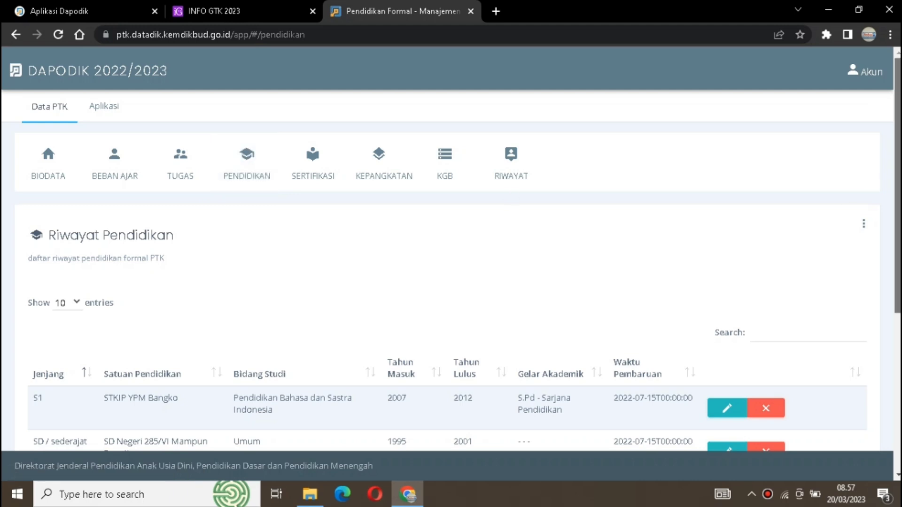
scroll(451, 282, "down", 2)
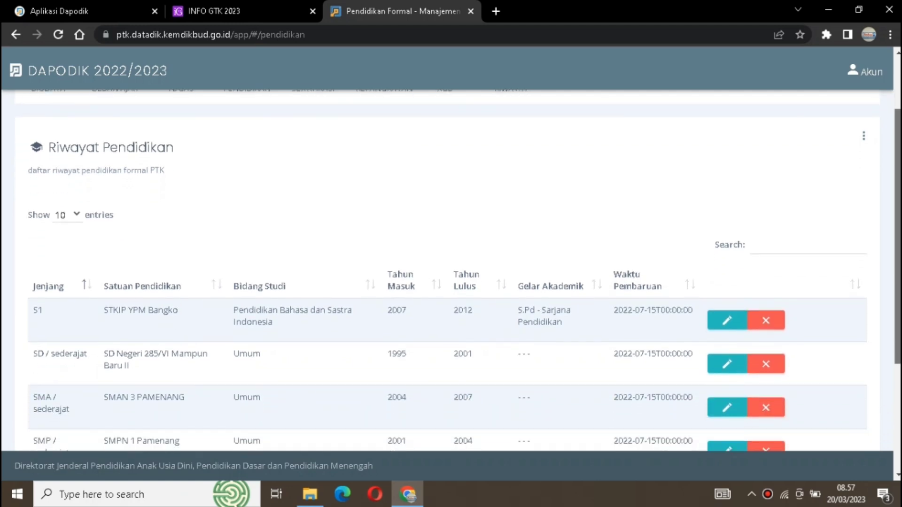
scroll(451, 282, "down", 1)
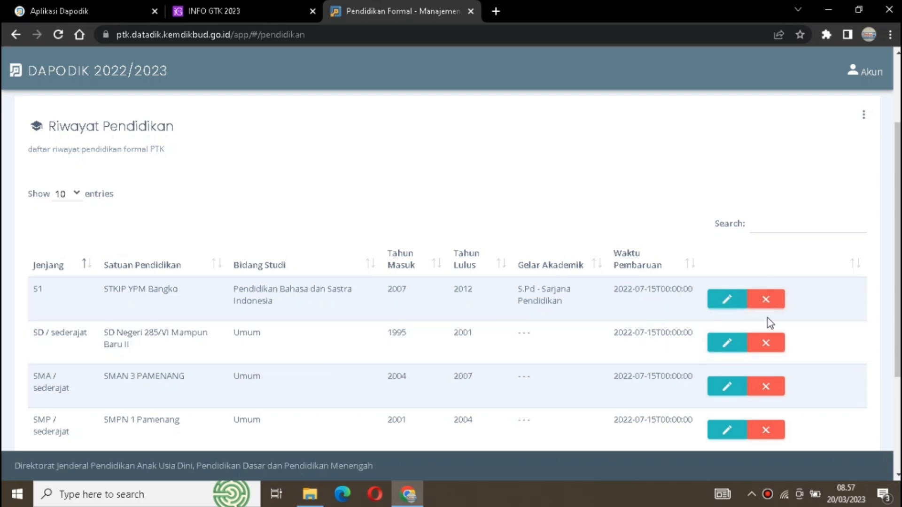
left_click(864, 115)
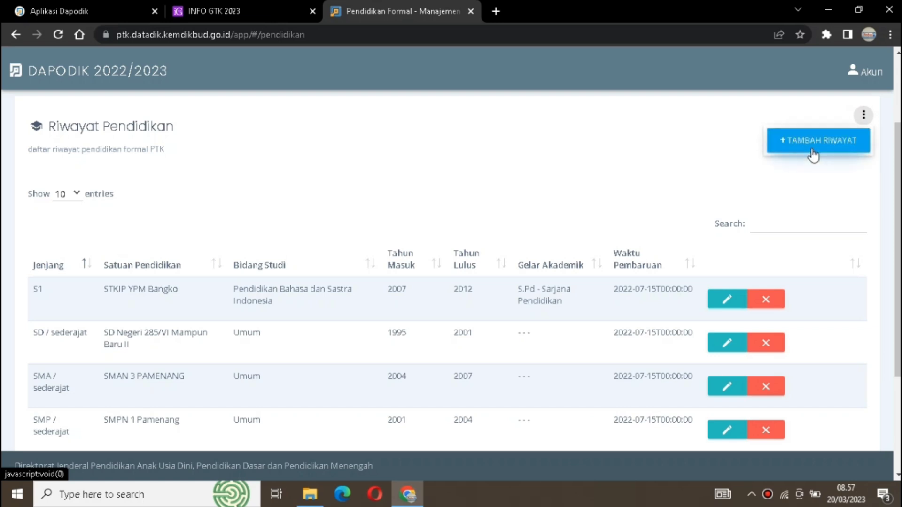
left_click(823, 141)
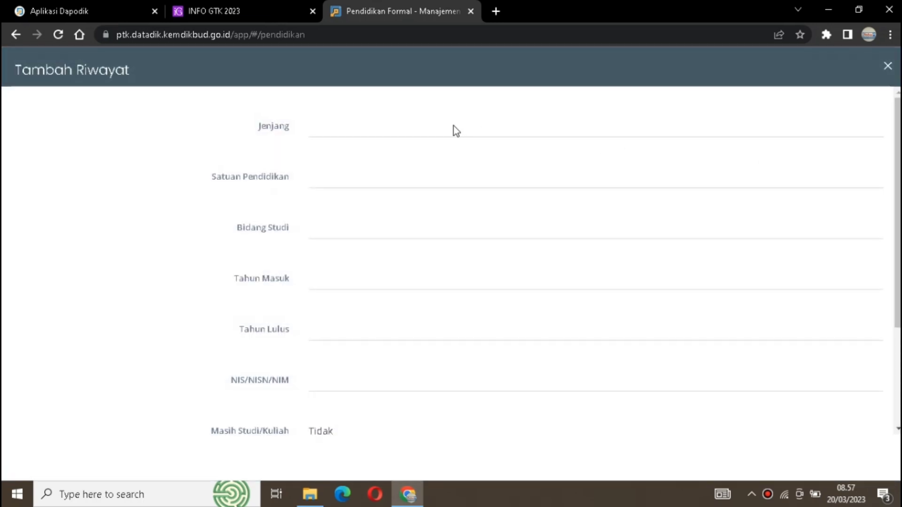
- Set Jenjang to S1, search for the university STKIP YPM BANGKO and choose it as the Perguruan Tinggi
left_click(455, 130)
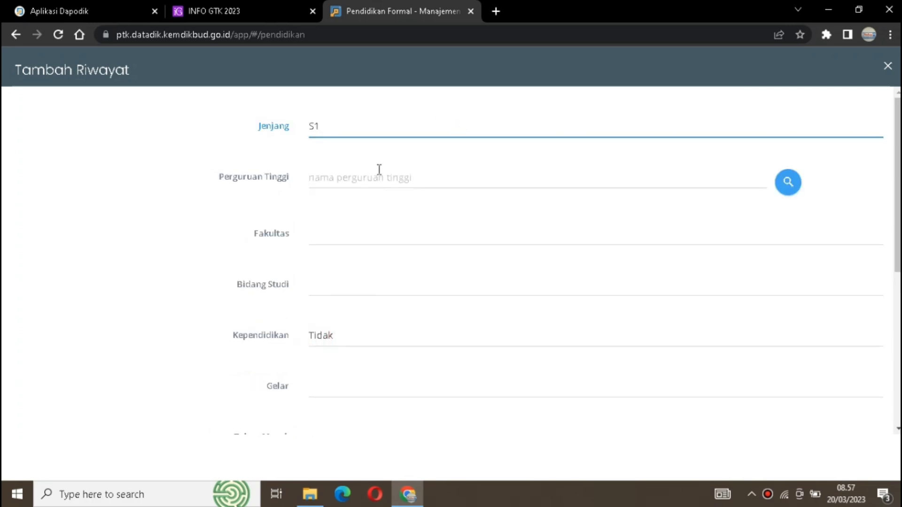
left_click(610, 182)
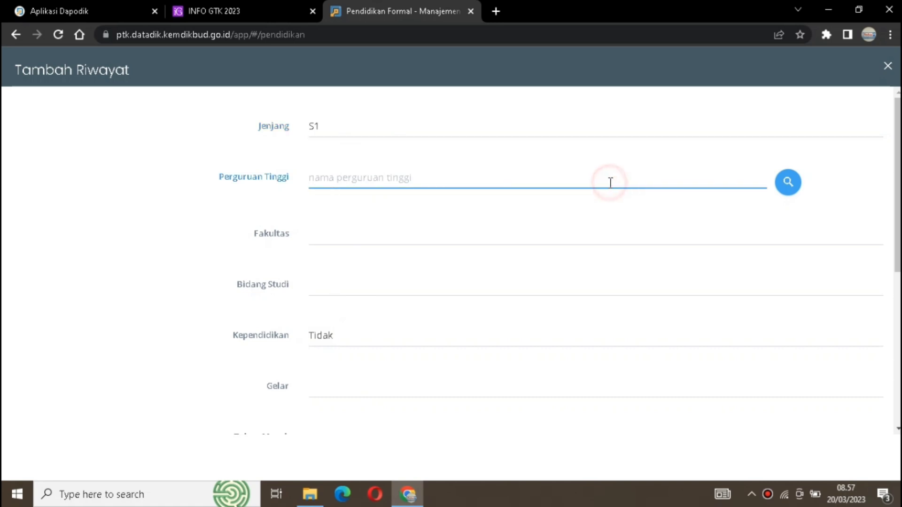
left_click(788, 182)
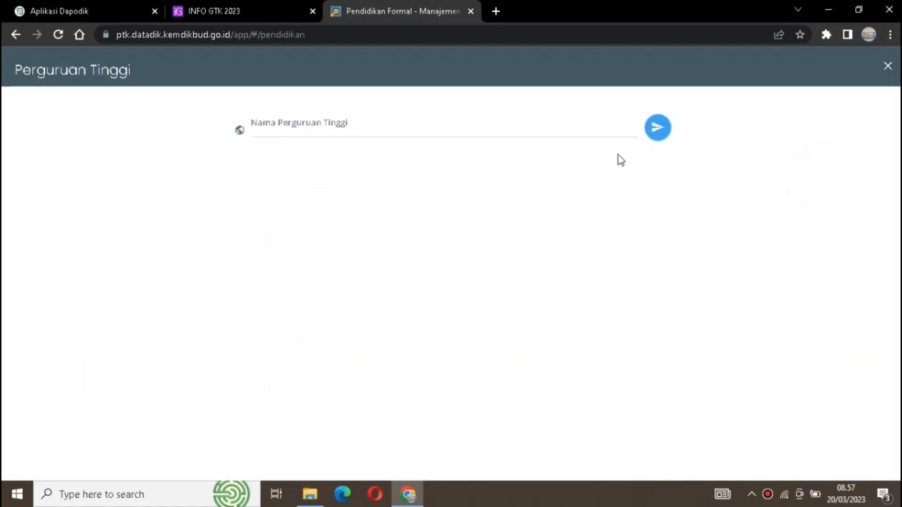
left_click(472, 123)
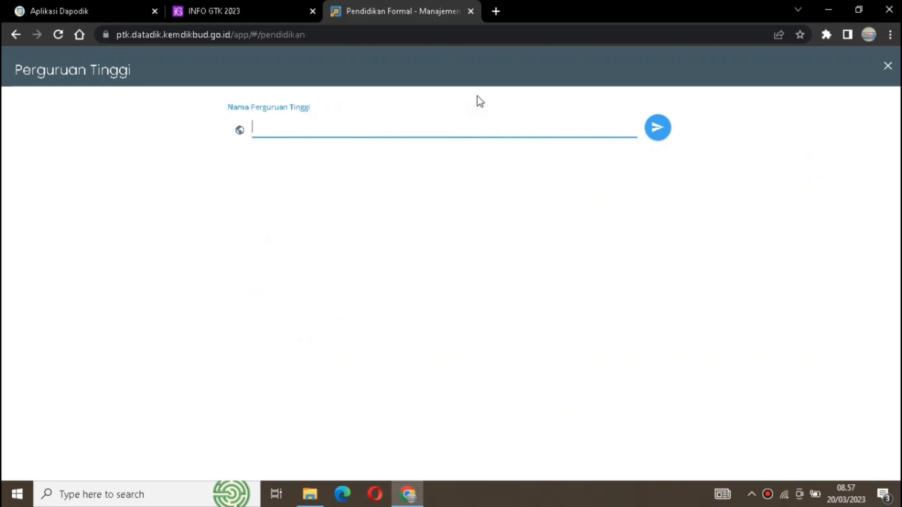
type("ST")
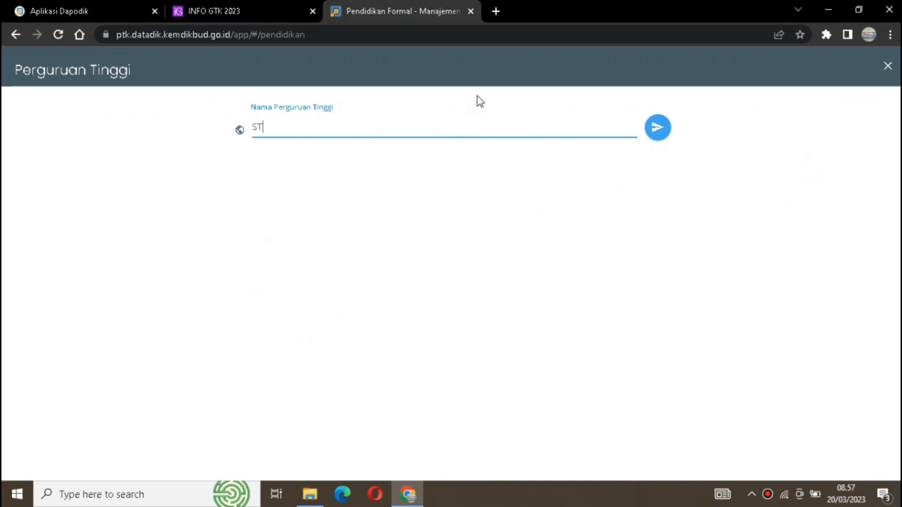
type("KIP YPM BANGKO")
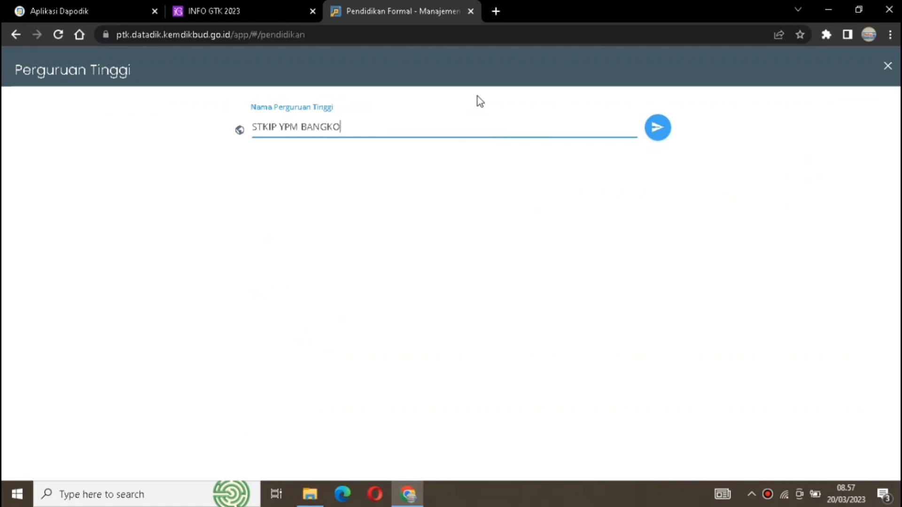
left_click(653, 136)
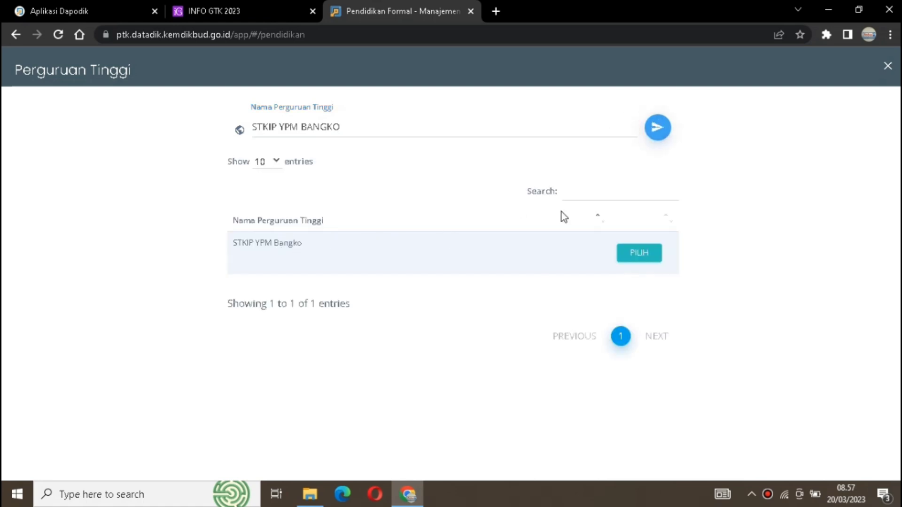
left_click(641, 253)
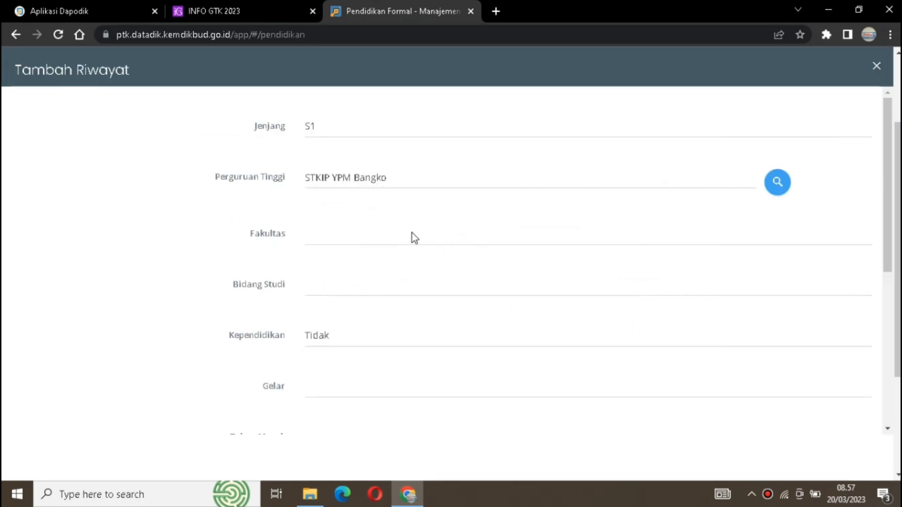
- Choose Pendidikan Bahasa Dan Sastra Indonesia as the Fakultas and Pendidikan Bahasa dan Sastra Indonesia as the Bidang Studi
left_click(309, 235)
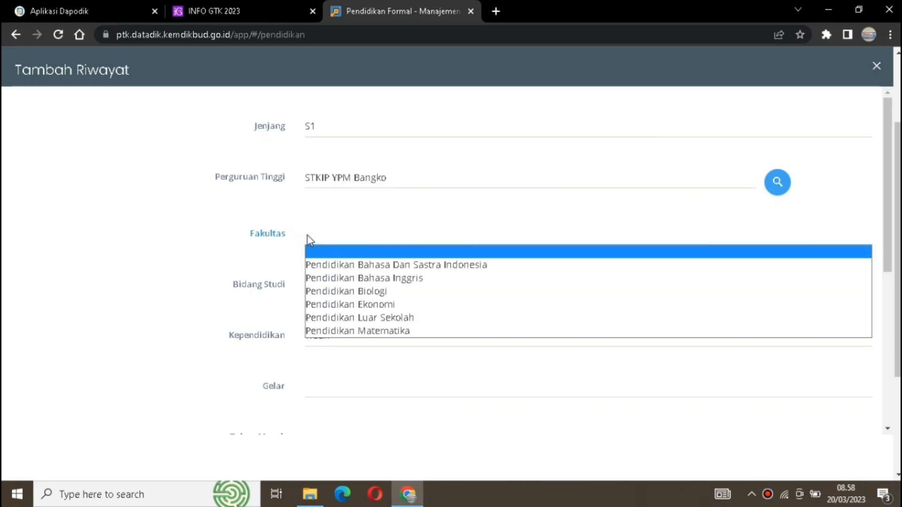
left_click(323, 263)
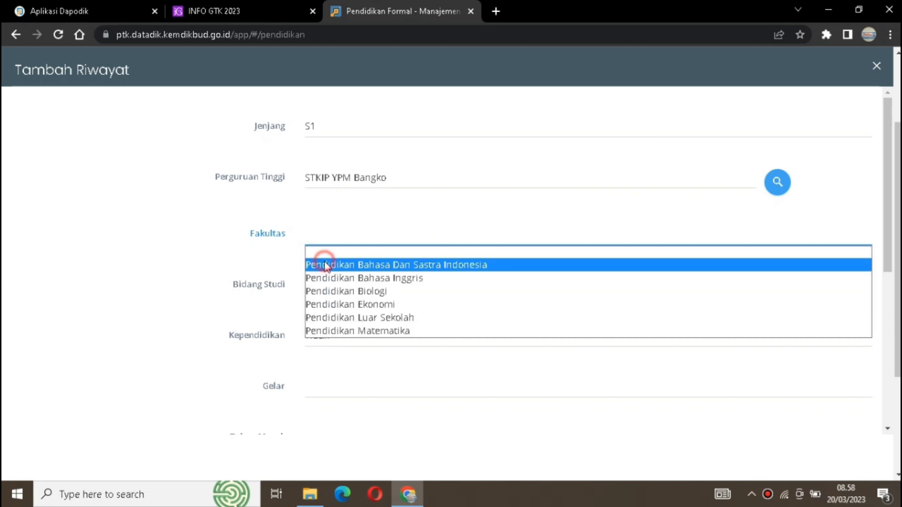
left_click(327, 286)
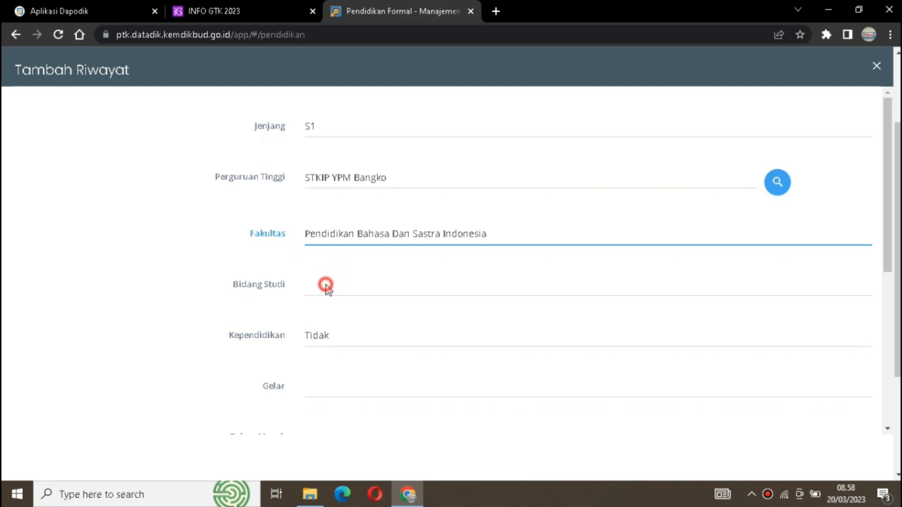
type("bahas")
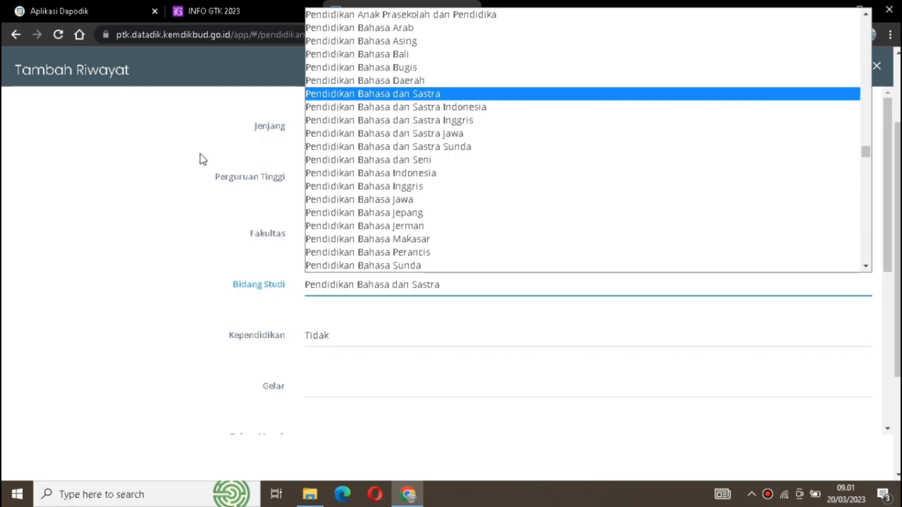
left_click(376, 108)
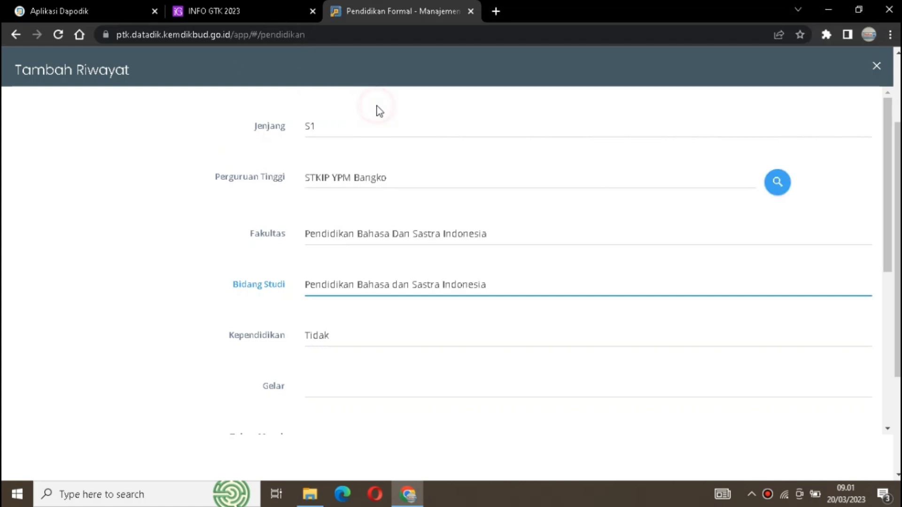
- Set Kependidikan to Ya and choose Sarjana Pendidikan (S.Pd) as the Gelar
left_click(368, 337)
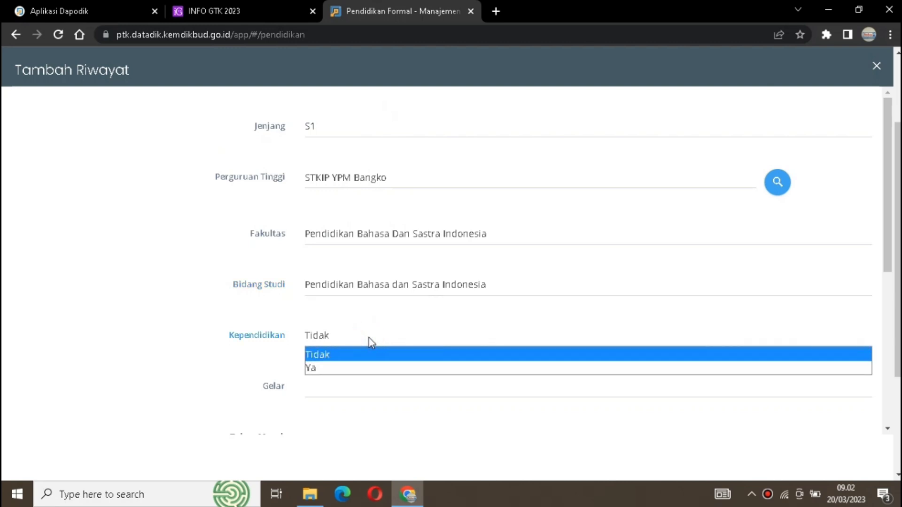
left_click(359, 369)
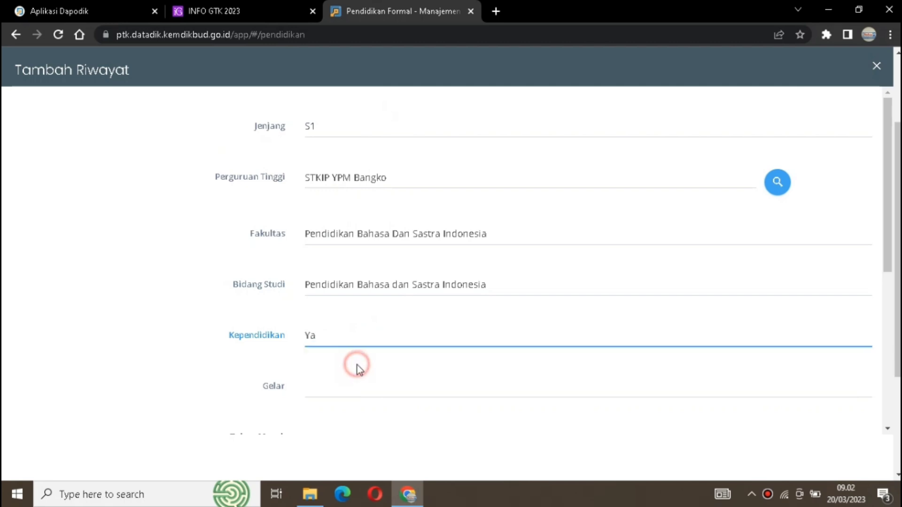
left_click(338, 392)
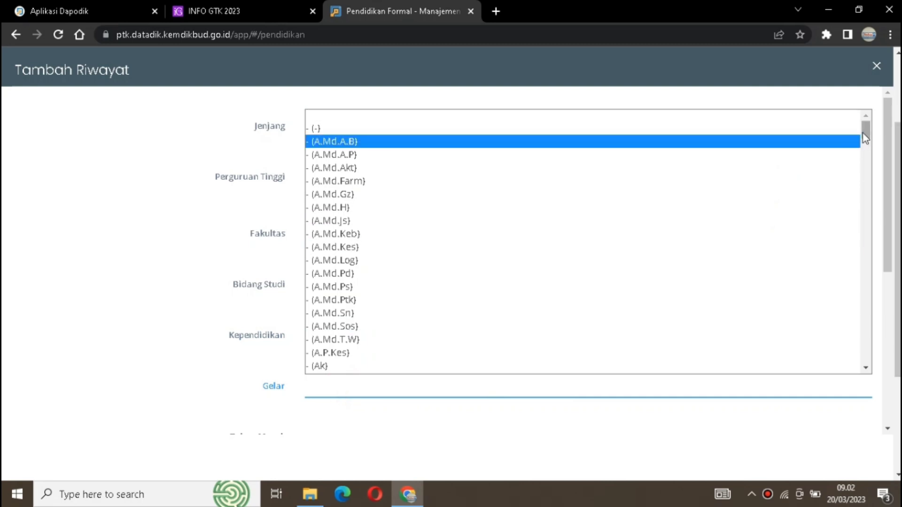
left_click_drag(865, 137, 897, 341)
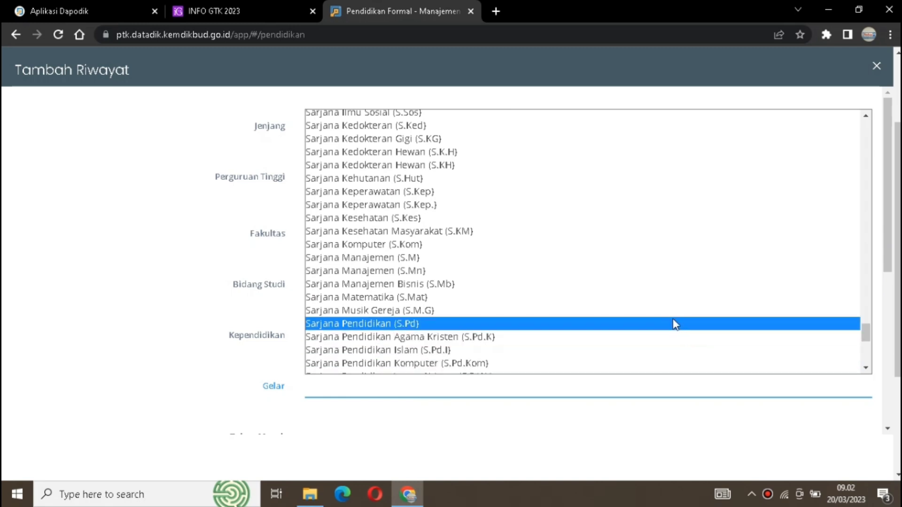
left_click(675, 324)
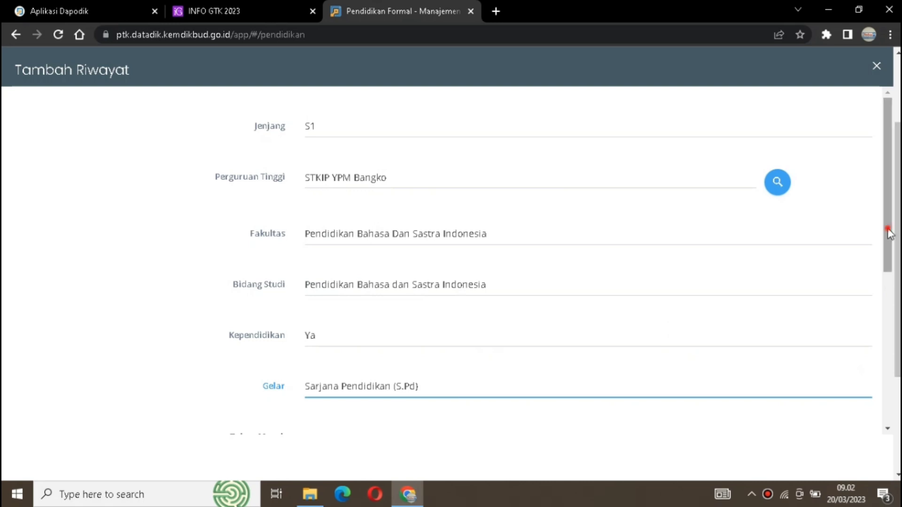
- Enter 2007 as the Tahun Masuk and 2012 as the Tahun Lulus
left_click_drag(888, 233, 894, 384)
left_click(613, 137)
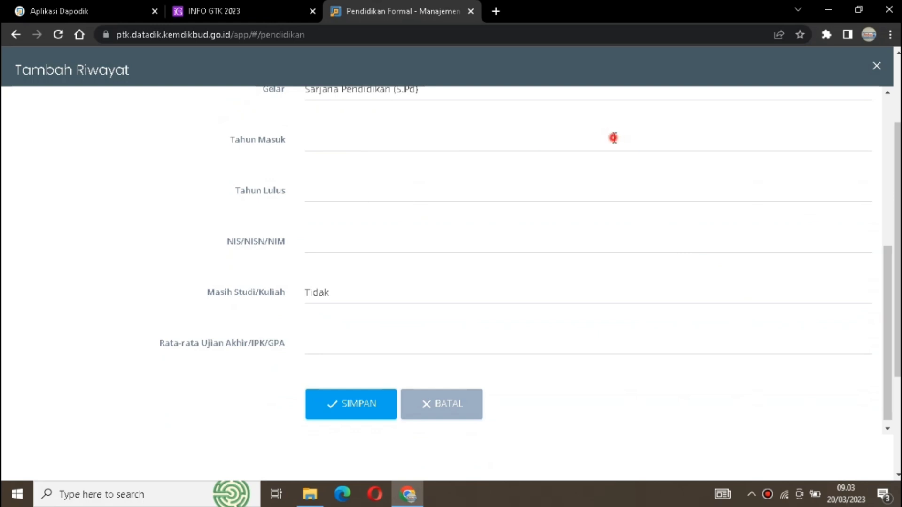
type("200")
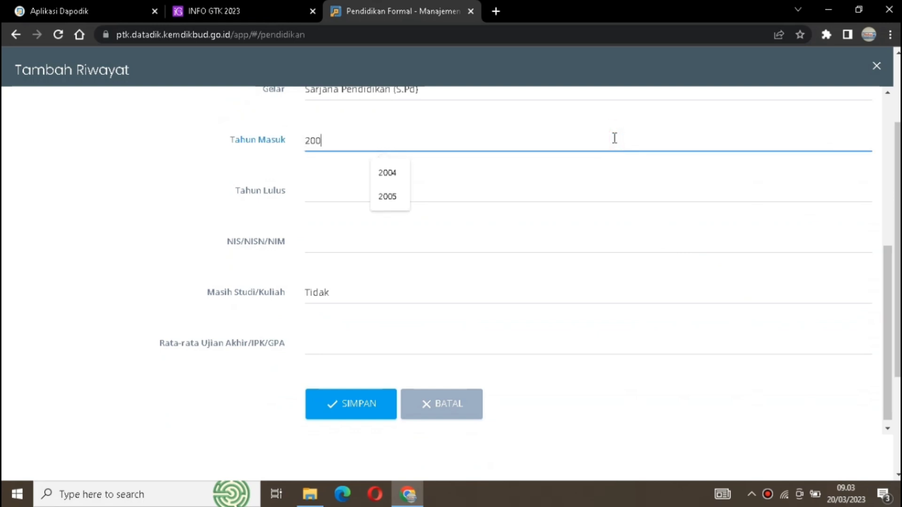
type("7")
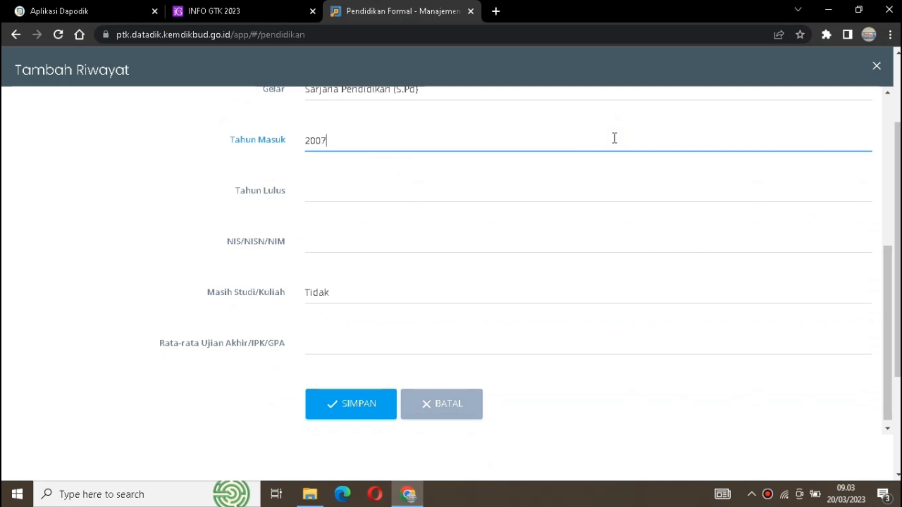
left_click(565, 186)
type("2012")
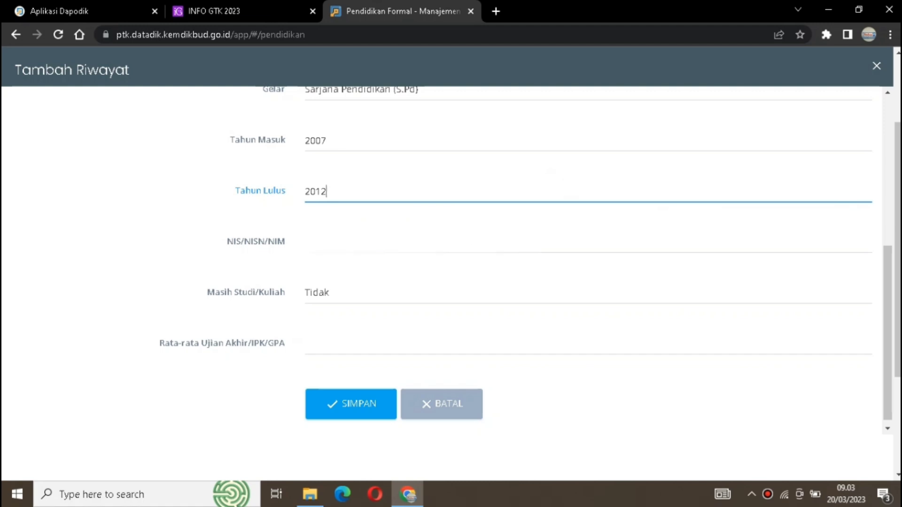
- Enter 2.94 as the Rata-rata Ujian Akhir/IPK/GPA and save the new education record
left_click(456, 243)
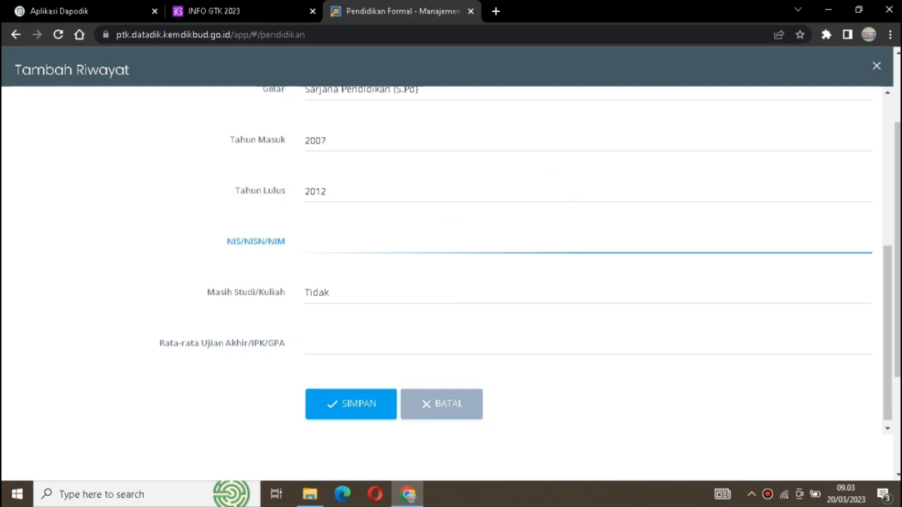
left_click(337, 341)
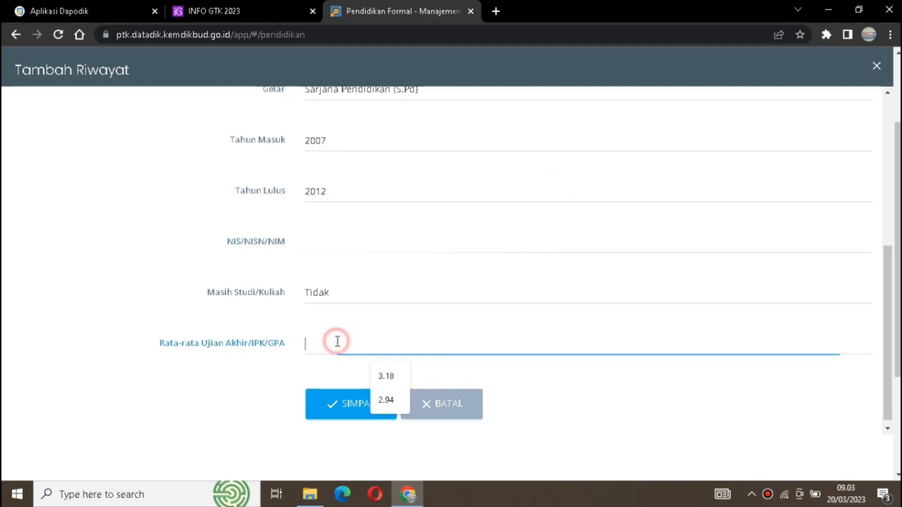
type("2")
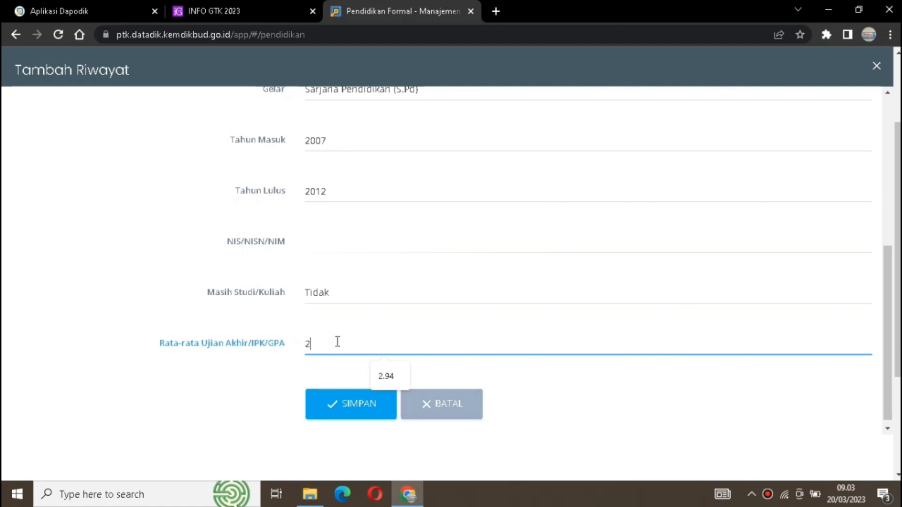
type(".94")
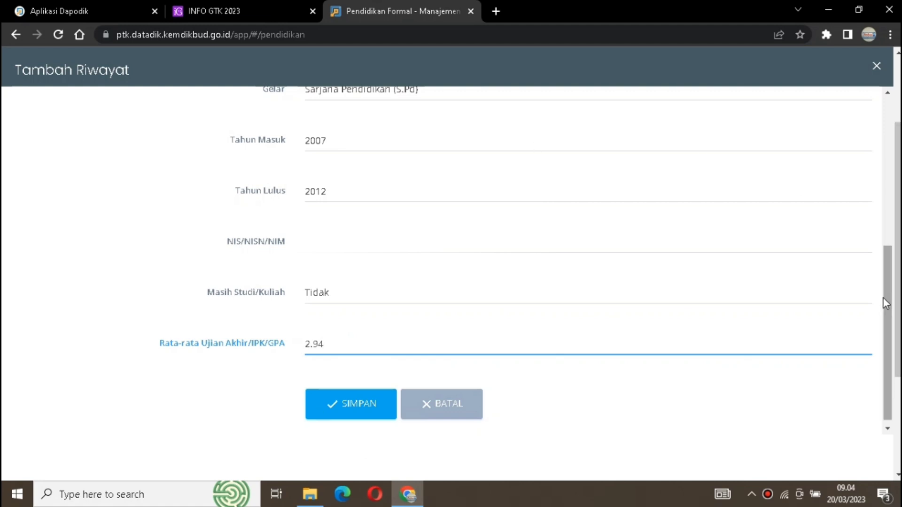
left_click_drag(883, 301, 883, 306)
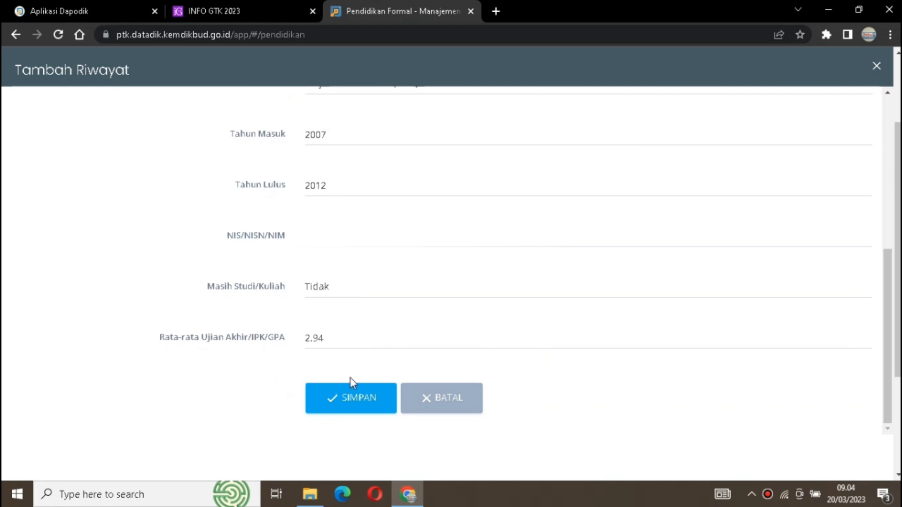
left_click(348, 403)
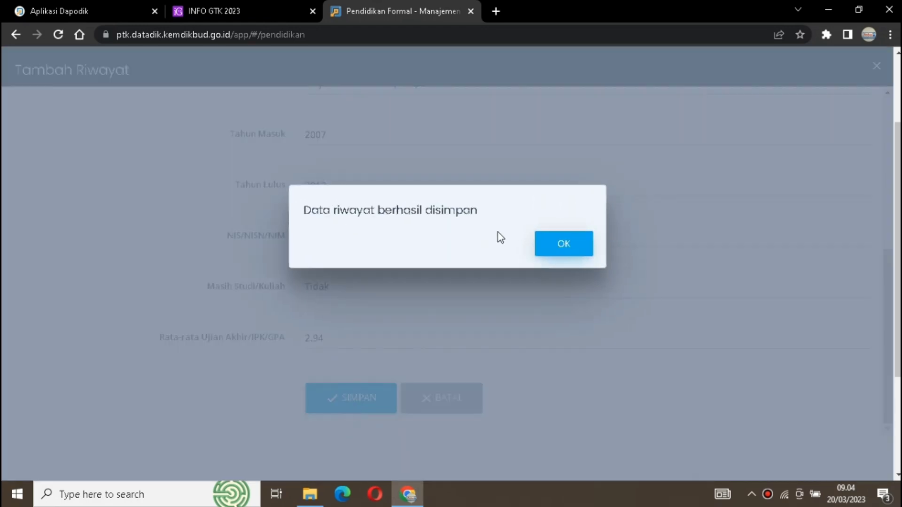
left_click(562, 253)
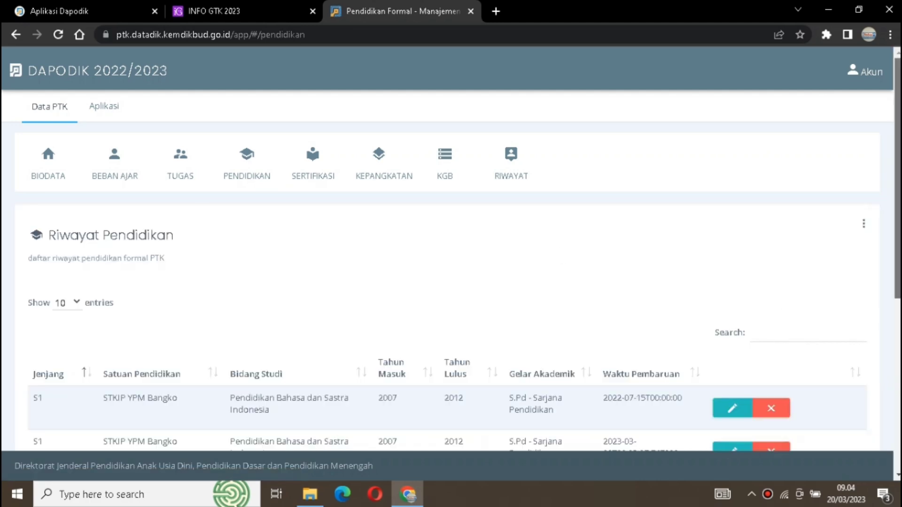
- Delete the old S1 STKIP YPM Bangko record with update date 2022-07-15 from the Riwayat Pendidikan list
scroll(451, 258, "down", 4)
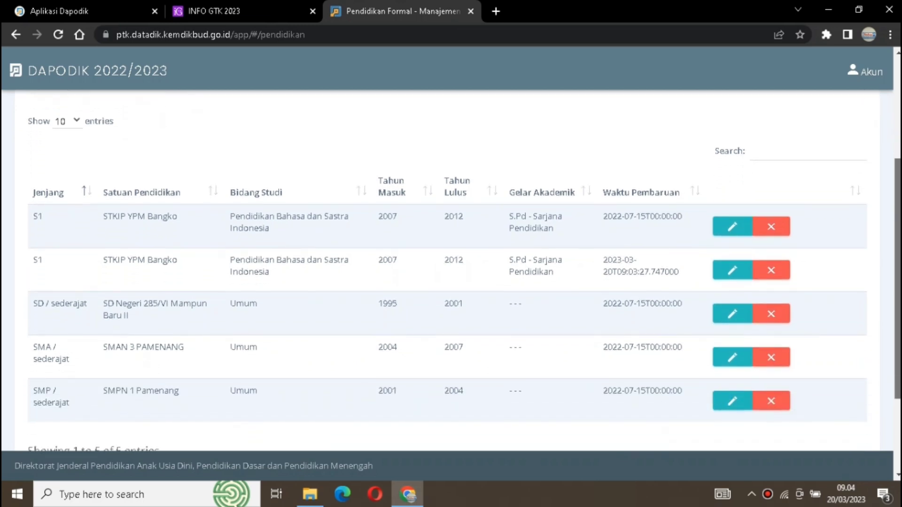
left_click_drag(897, 279, 898, 283)
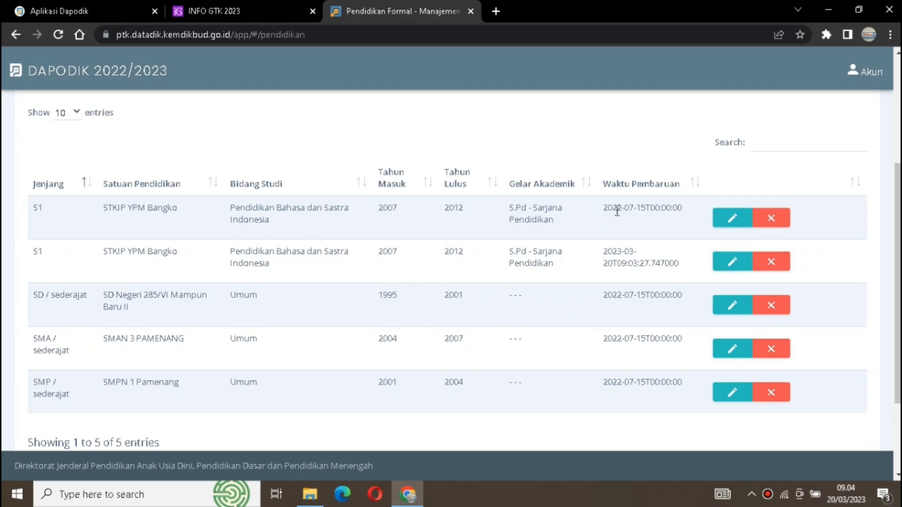
left_click(767, 220)
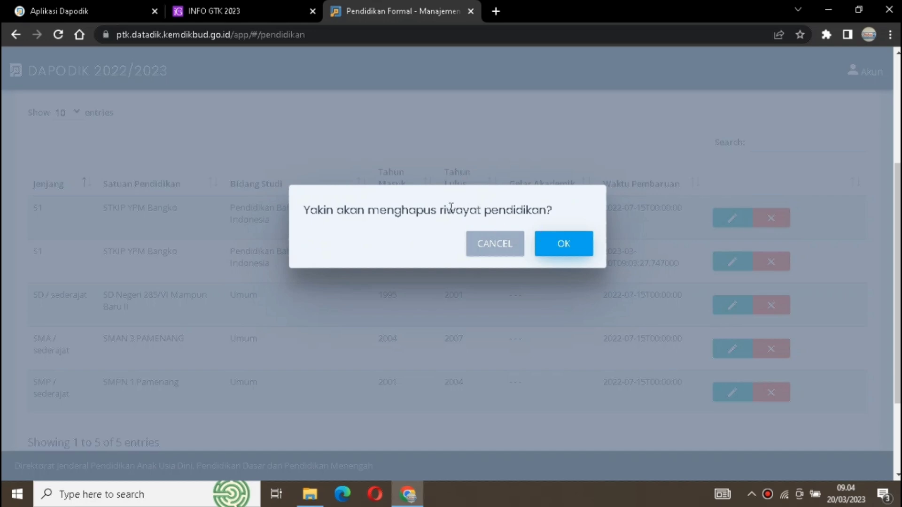
left_click(551, 242)
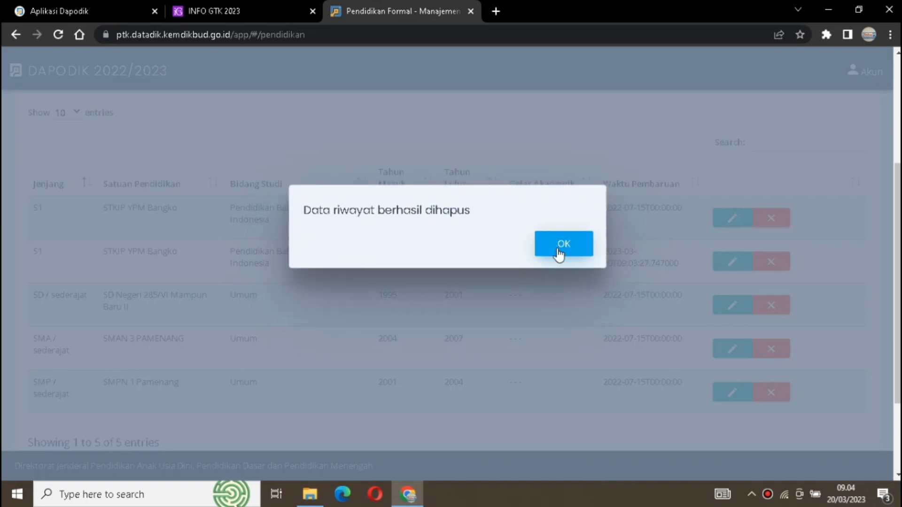
left_click(558, 249)
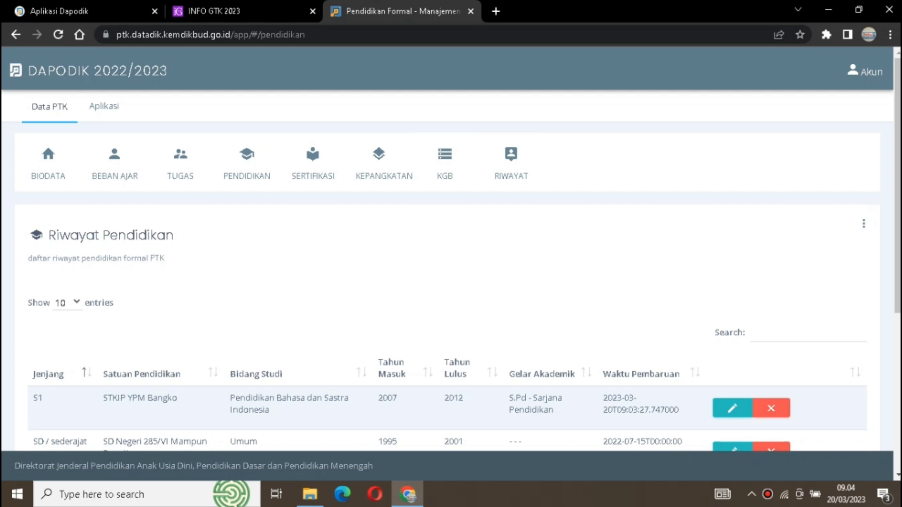
- Switch to Aplikasi Dapodik, close the teacher's Edit GTK dialog and open Validasi Lokal
left_click(118, 5)
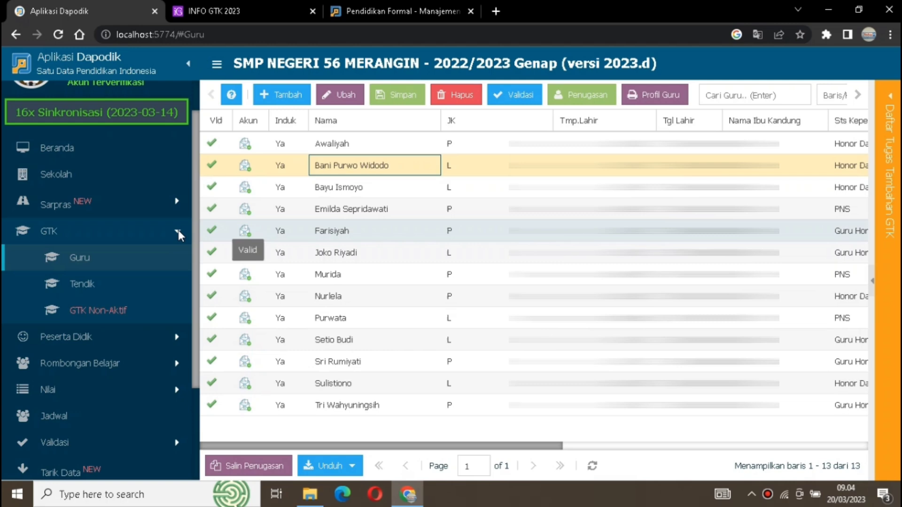
left_click(178, 231)
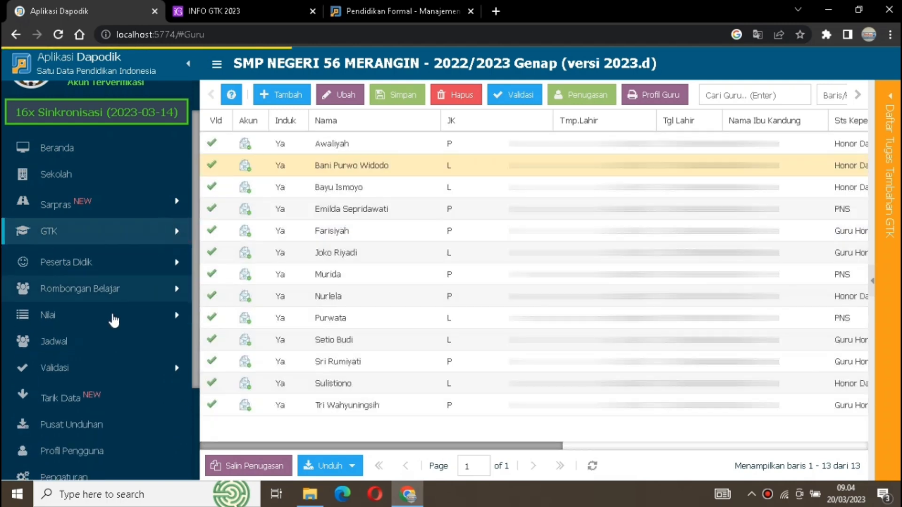
left_click(126, 362)
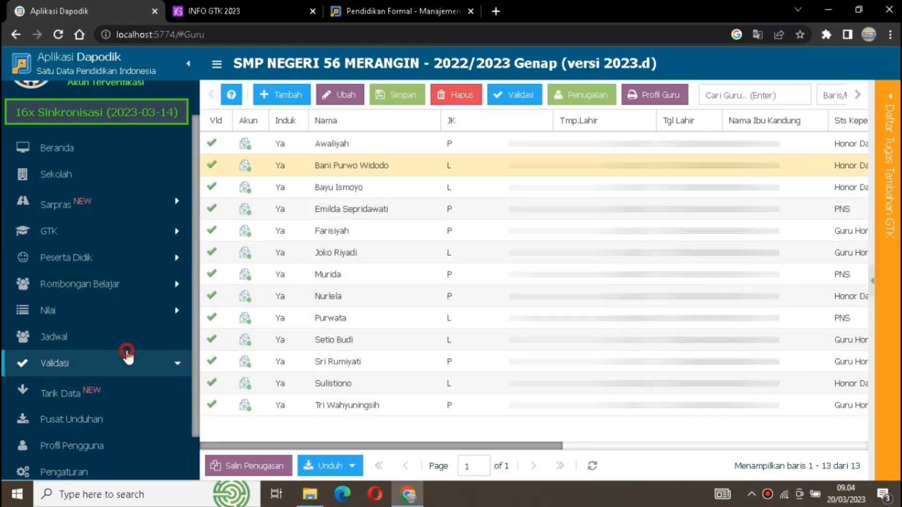
left_click(122, 389)
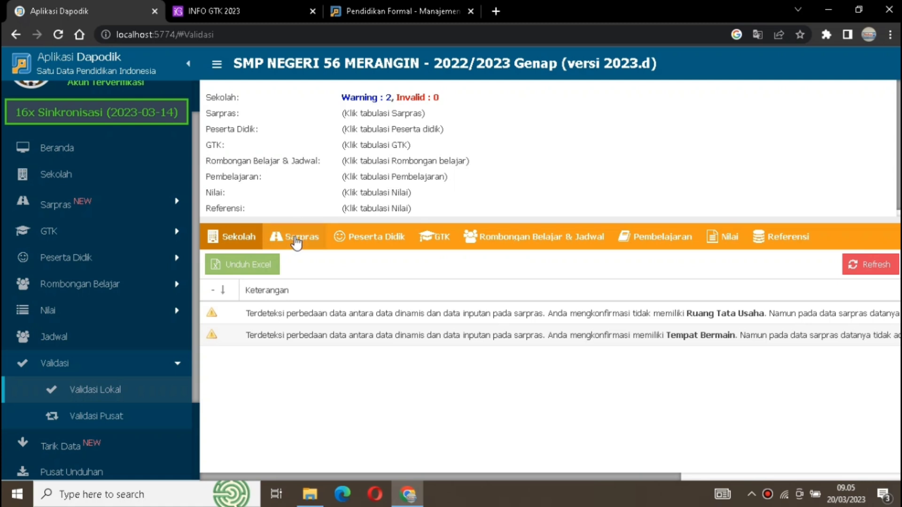
- Run the local validation for Sarpras, Peserta Didik, GTK, Rombongan Belajar & Jadwal, Pembelajaran, Nilai and Referensi
left_click(302, 237)
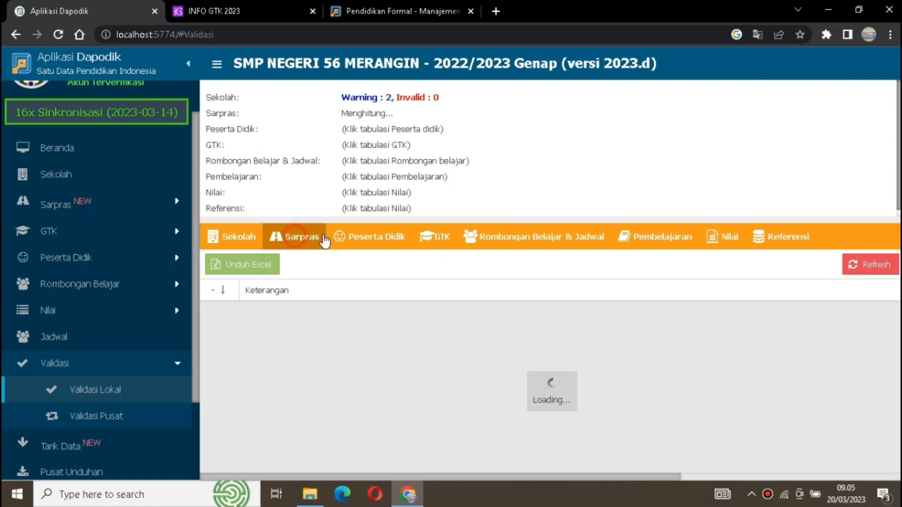
left_click(371, 236)
left_click(435, 238)
left_click(512, 234)
left_click(727, 245)
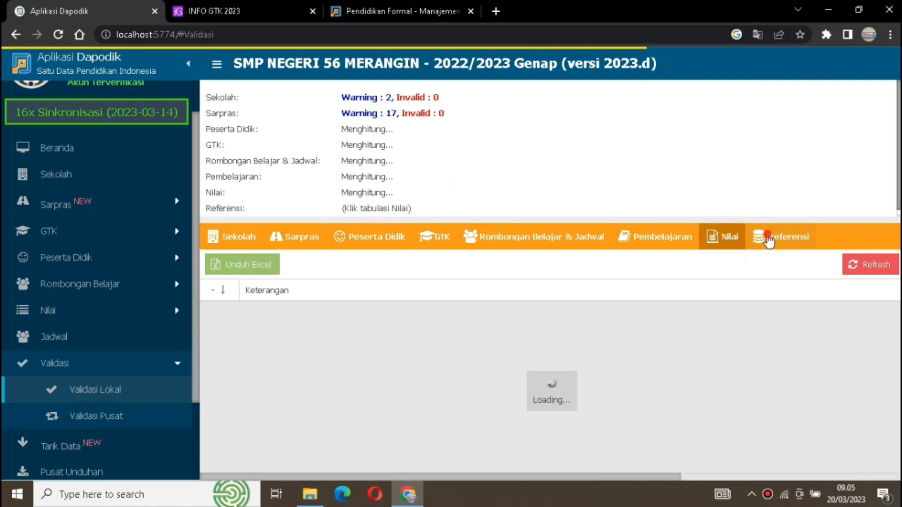
left_click(769, 239)
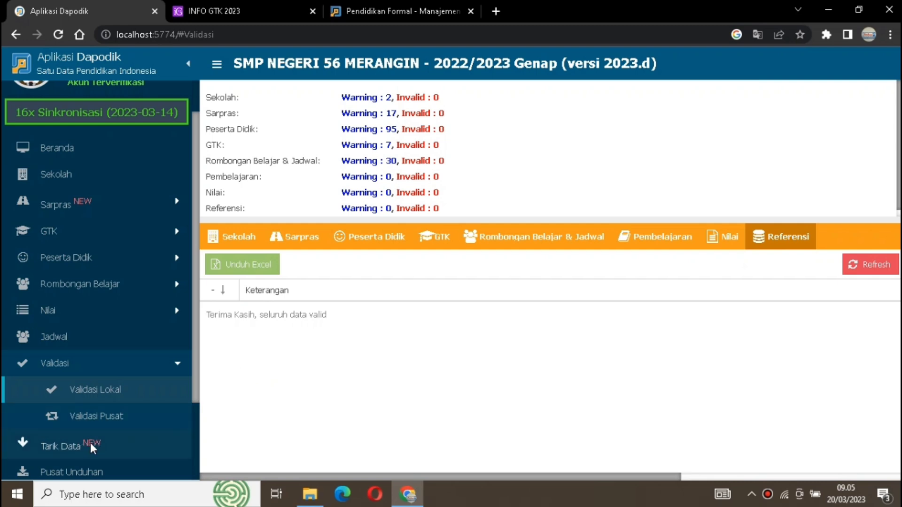
- Run Tarik Data to bring the server's changes into the local Dapodik, and review the data changes that came in
left_click(91, 442)
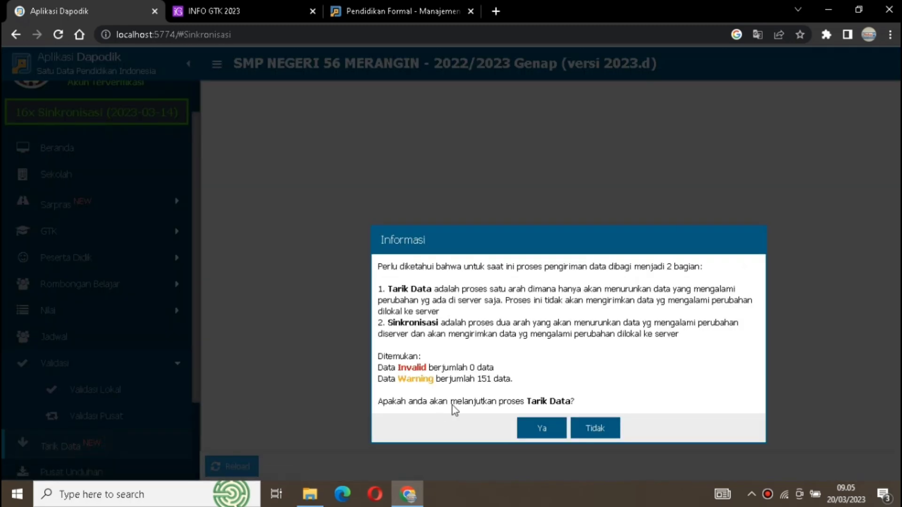
left_click(540, 429)
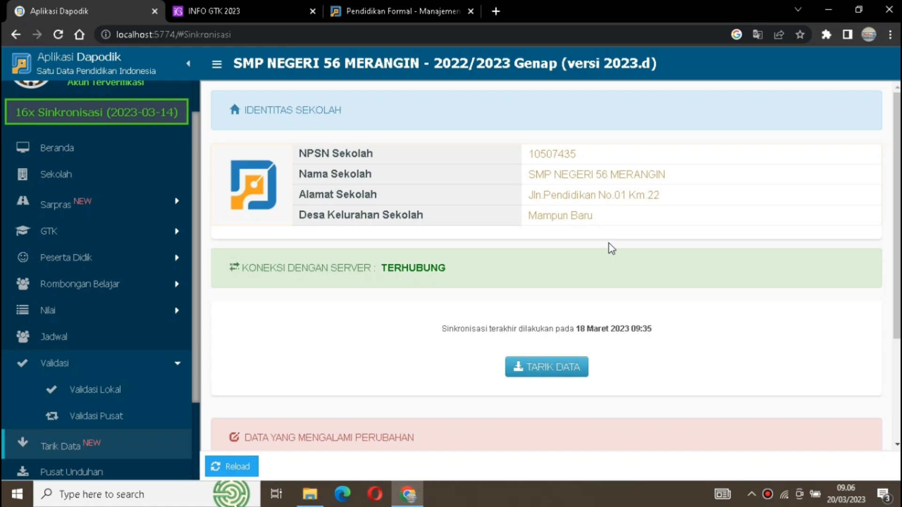
left_click(551, 375)
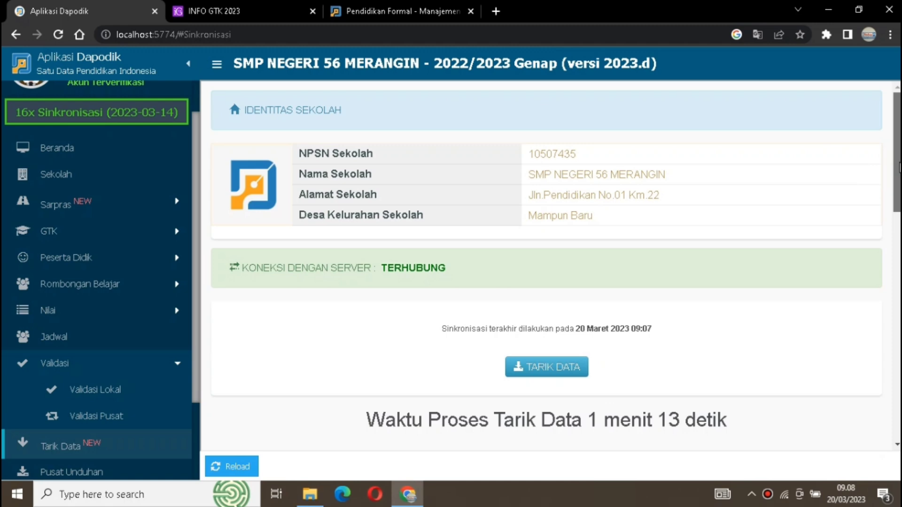
scroll(899, 168, "down", 10)
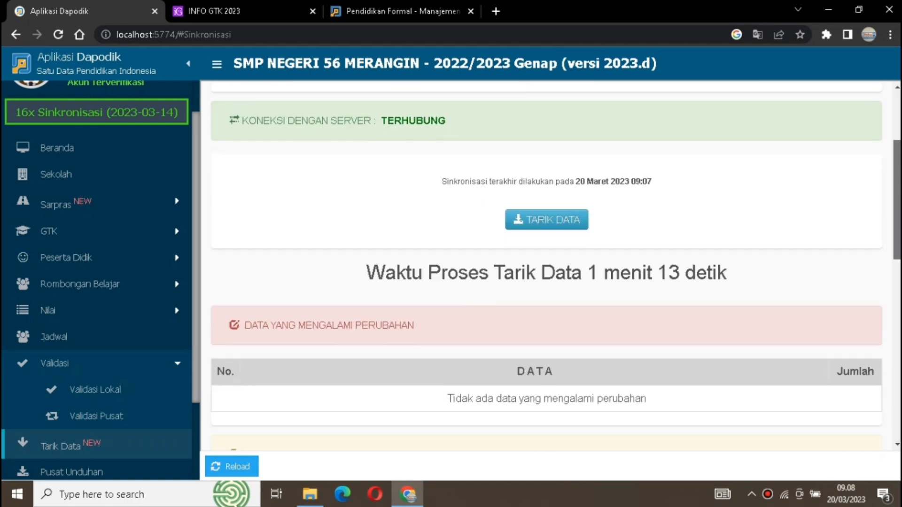
scroll(546, 267, "down", 3)
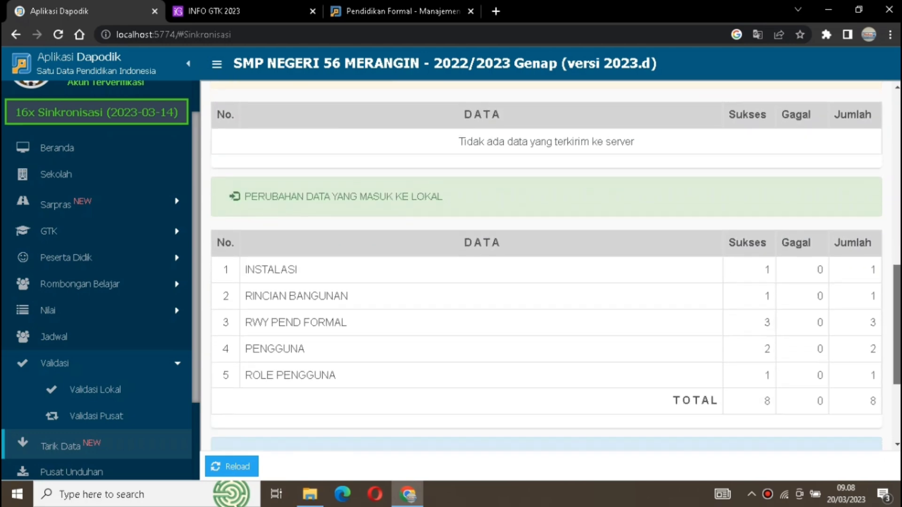
scroll(559, 188, "up", 10)
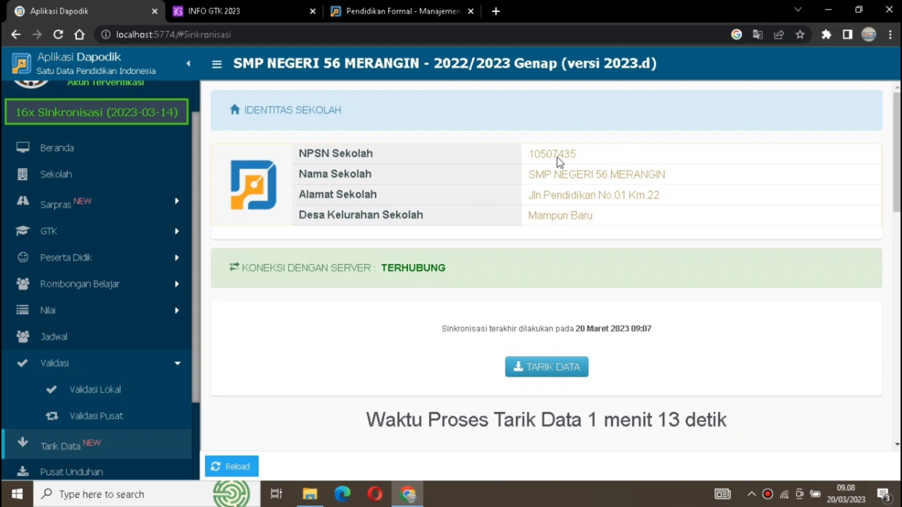
- Return to the Beranda page and reload the Dapodik application
left_click(84, 152)
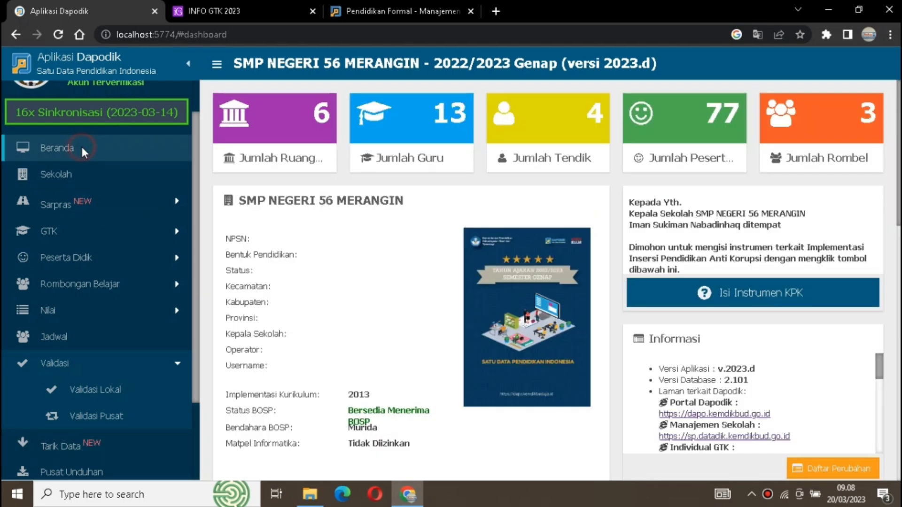
left_click(265, 30)
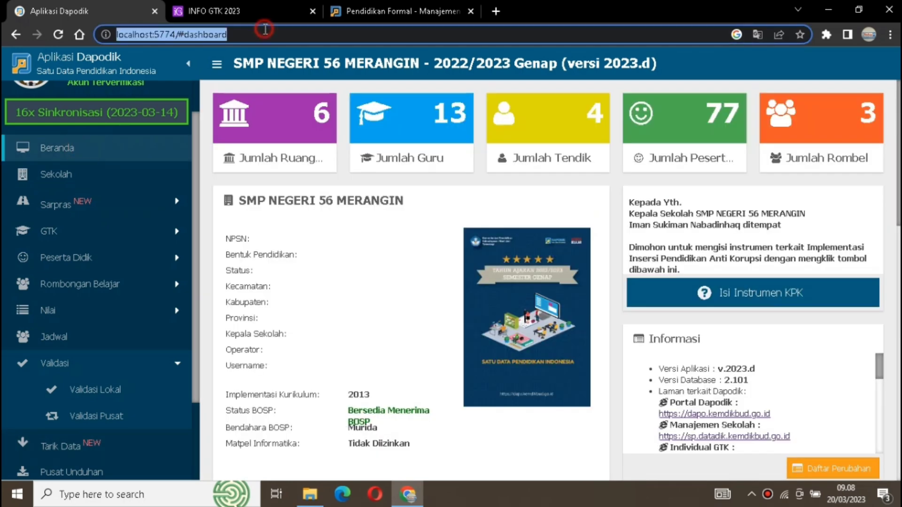
key("Return")
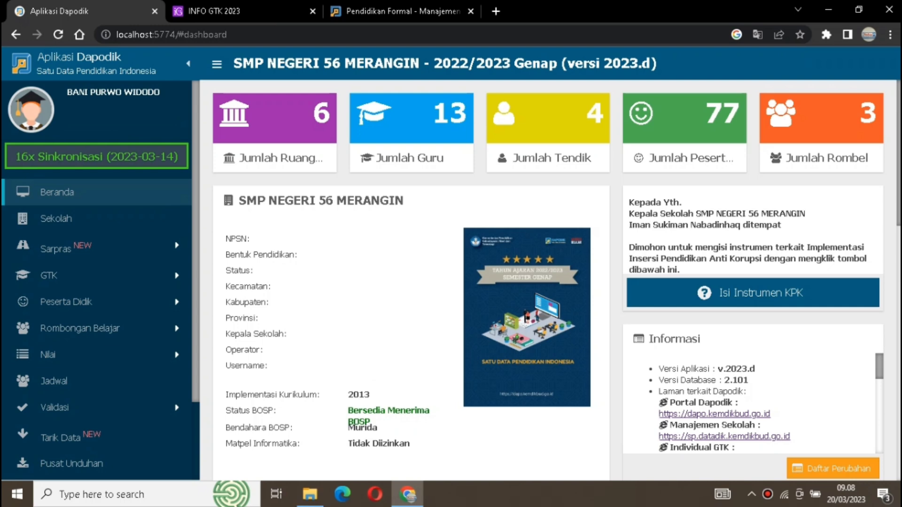
- Open the GTK Guru list and open the record of the teacher with the replaced S1 education for editing
left_click(132, 274)
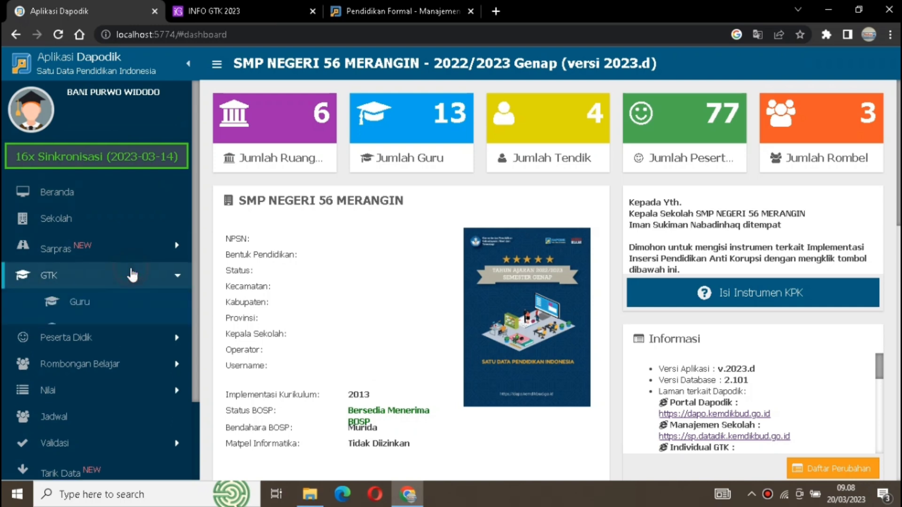
left_click(106, 307)
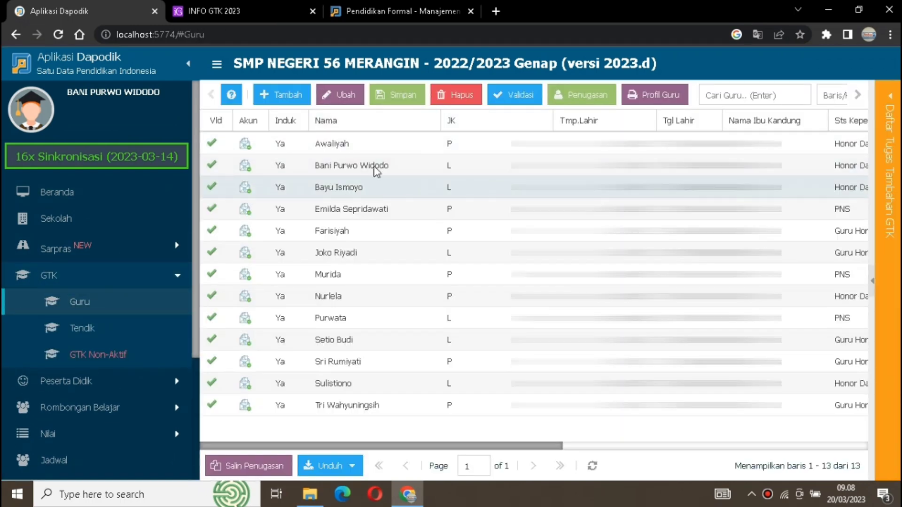
left_click(376, 170)
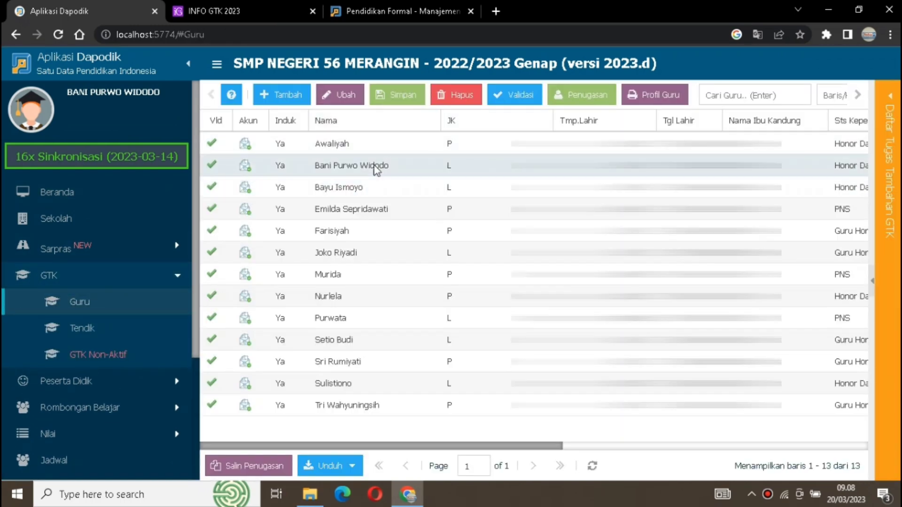
left_click(347, 96)
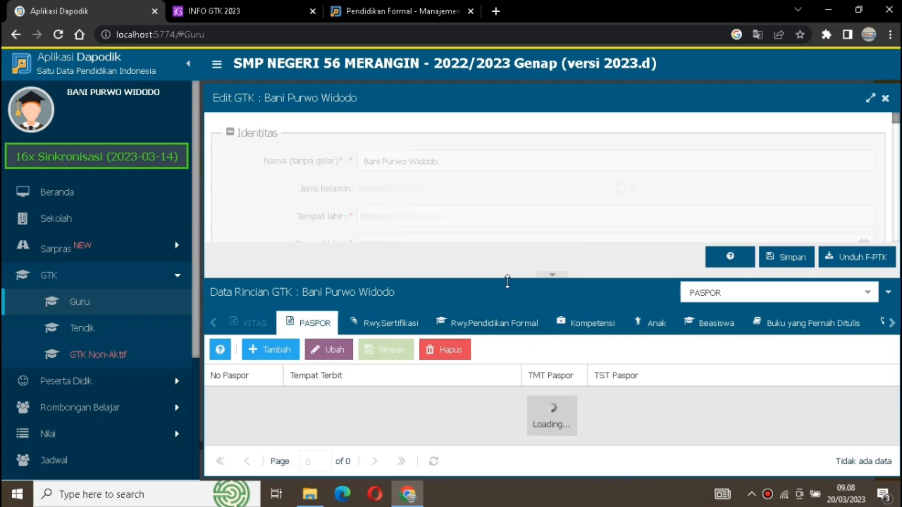
- Show the teacher's Rwy.Pendidikan Formal and check the Fakultas, Kependidikan and Thn Masuk columns of the S1 STKIP YPM Bangko record
left_click_drag(507, 281, 507, 249)
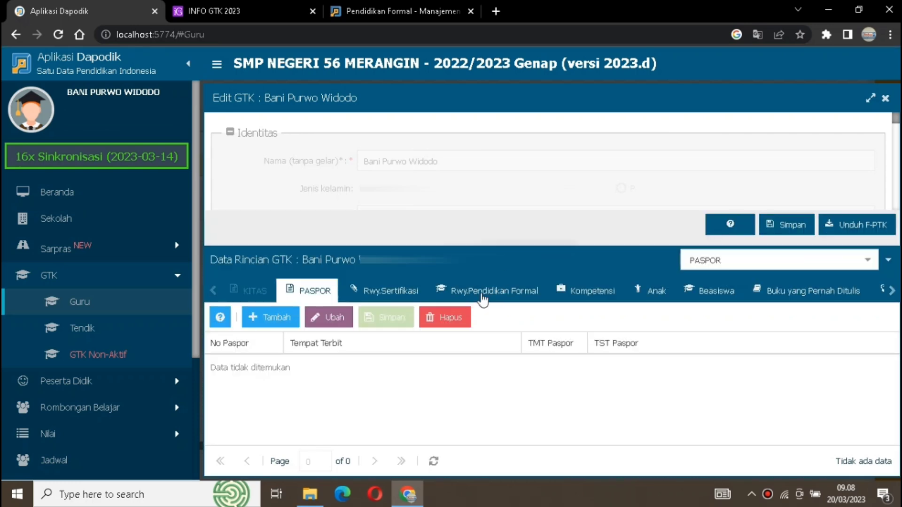
left_click(489, 292)
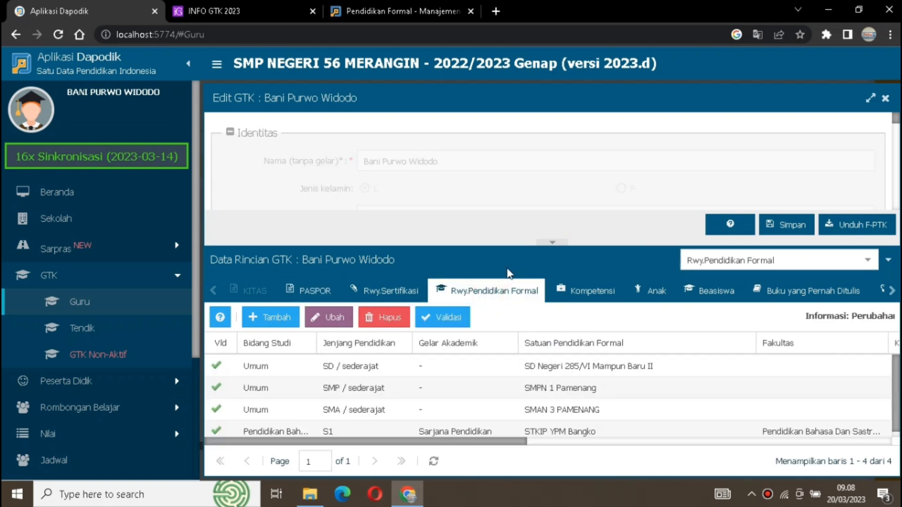
left_click_drag(499, 245, 498, 226)
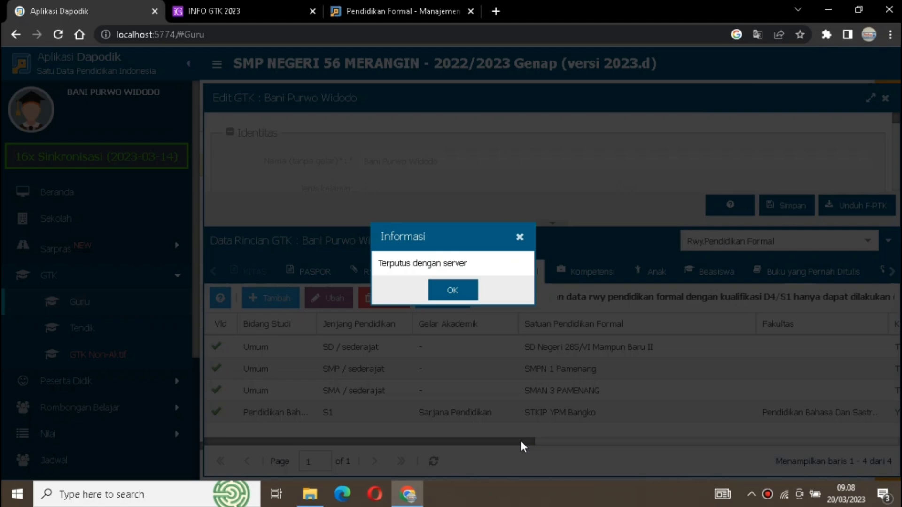
left_click(462, 292)
left_click_drag(498, 445, 571, 445)
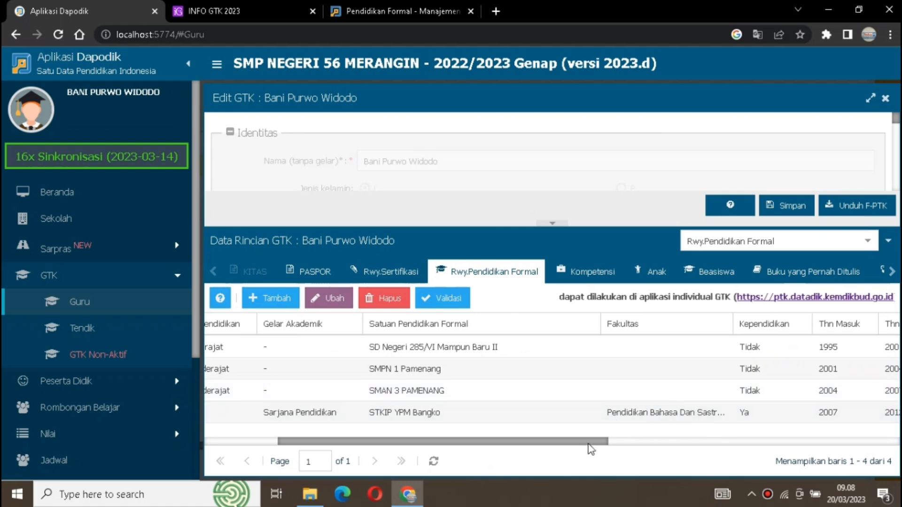
left_click_drag(595, 444, 361, 450)
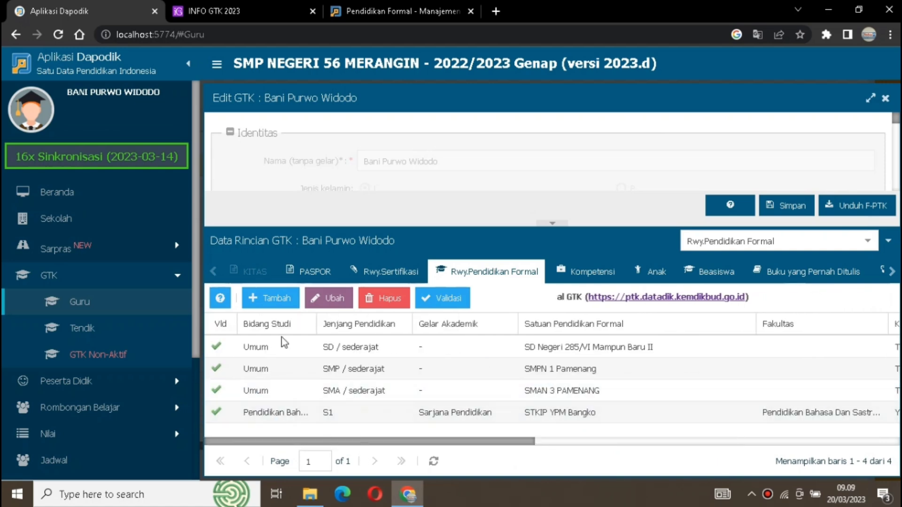